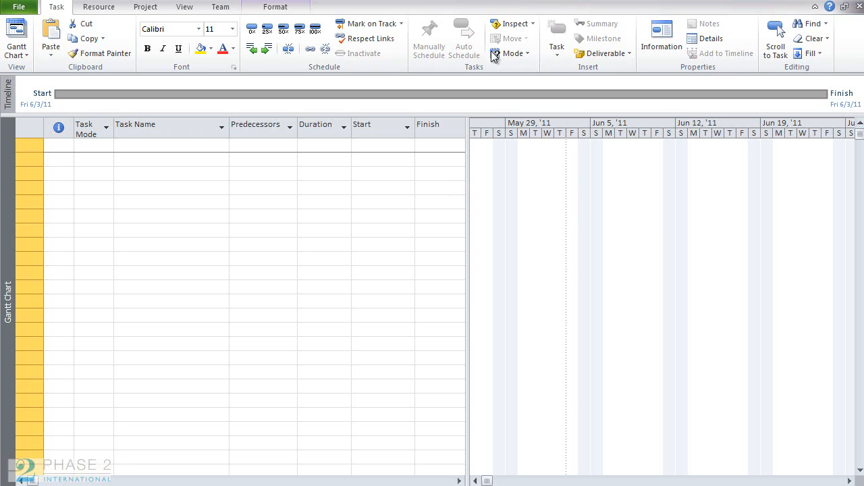
In the ribbon customization options, add a new custom group to the Project tab.
{"action": "left_click", "coordinate": [31, 9]}
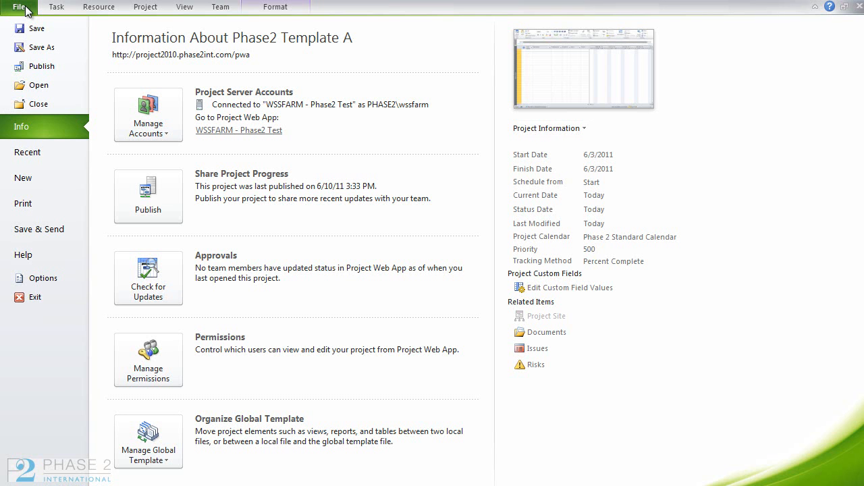
{"action": "left_click", "coordinate": [66, 278]}
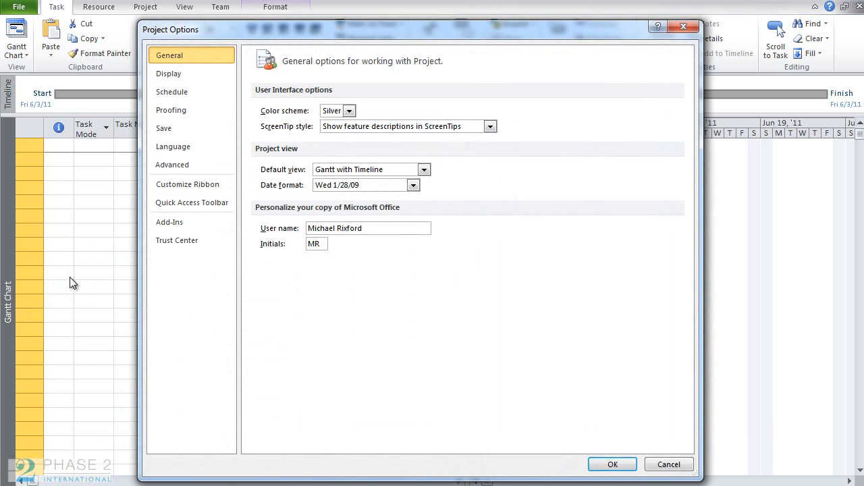
{"action": "left_click", "coordinate": [225, 188]}
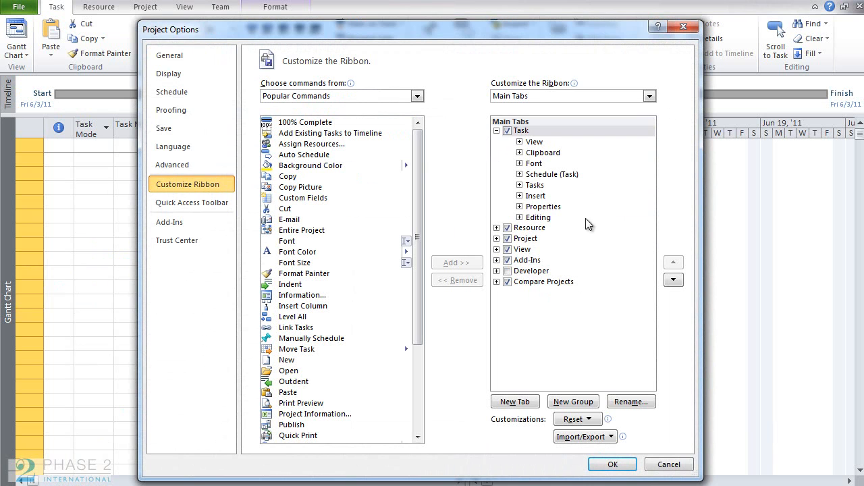
{"action": "left_click", "coordinate": [497, 239]}
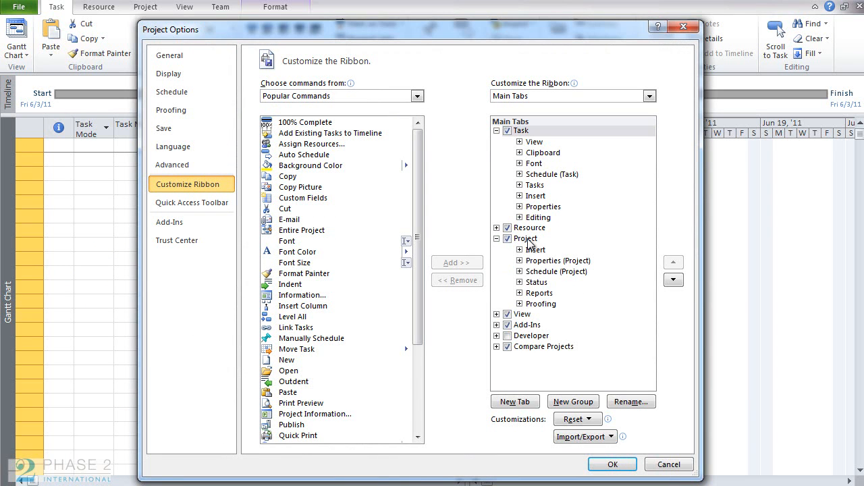
{"action": "left_click", "coordinate": [527, 240]}
{"action": "left_click", "coordinate": [497, 131]}
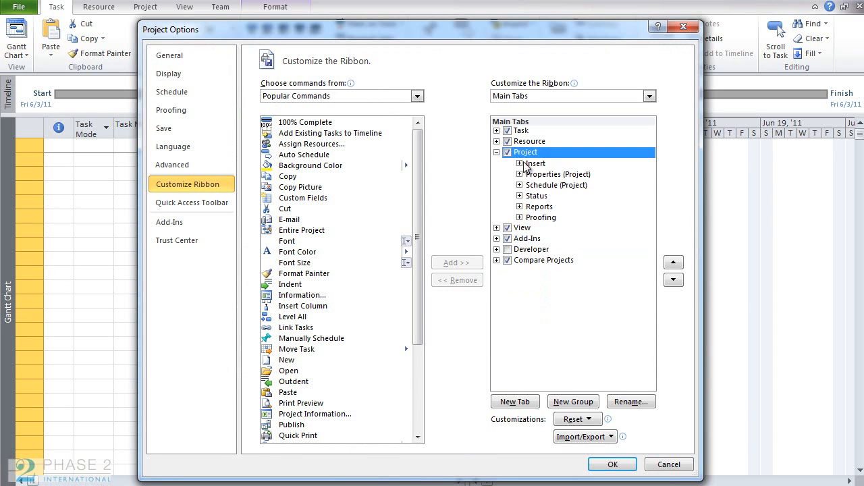
{"action": "left_click", "coordinate": [585, 403]}
{"action": "left_click", "coordinate": [565, 230]}
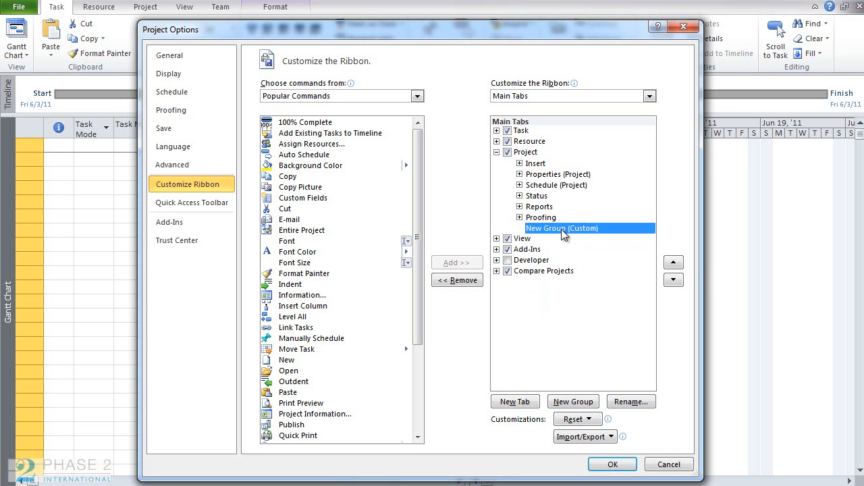
Rename the new group to Importing and assign it a symbol.
{"action": "left_click", "coordinate": [629, 403]}
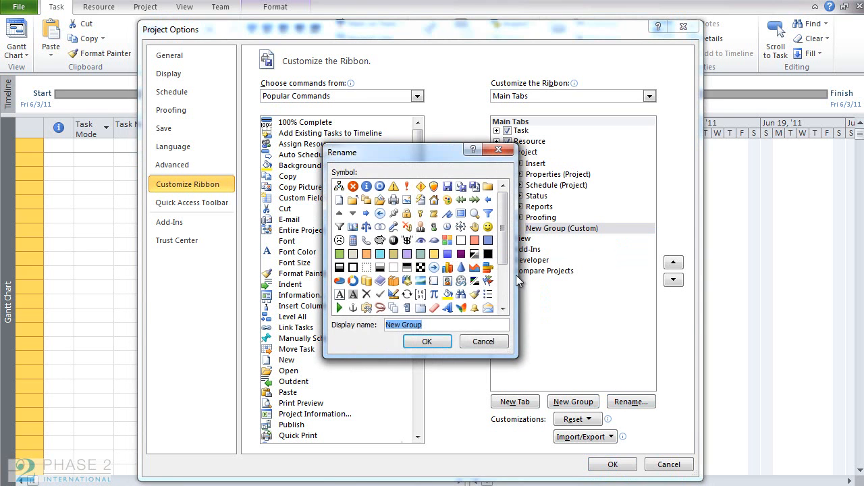
{"action": "left_click", "coordinate": [503, 282]}
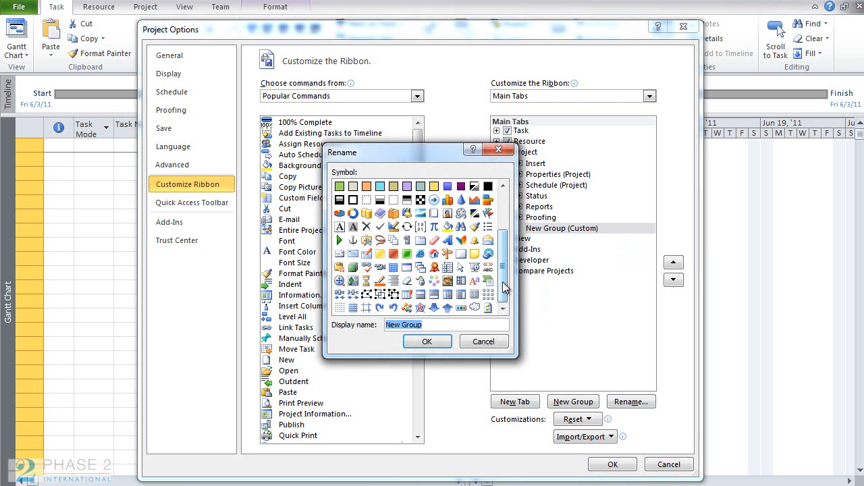
{"action": "left_click", "coordinate": [447, 307]}
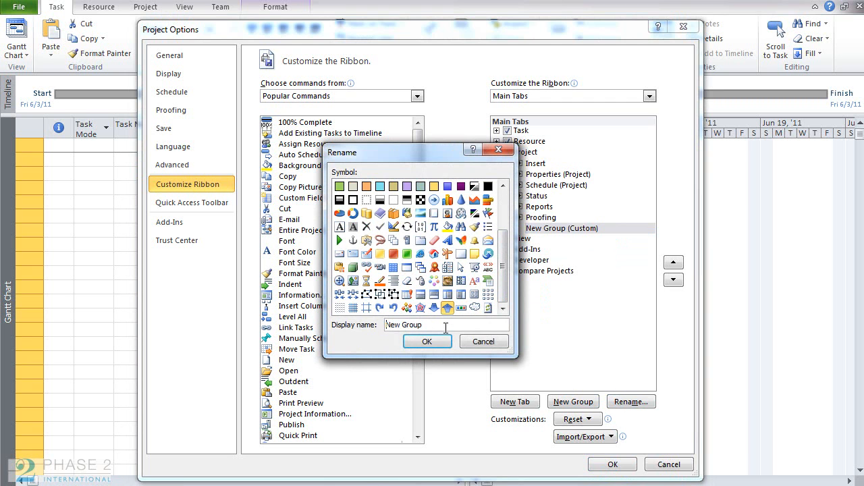
{"action": "left_click_drag", "start_coordinate": [446, 325], "coordinate": [355, 327]}
{"action": "type", "text": "Importing"}
{"action": "left_click", "coordinate": [419, 341]}
From All Commands, add Import Project to Enterprise to the Importing group and apply the ribbon changes.
{"action": "left_click", "coordinate": [555, 230]}
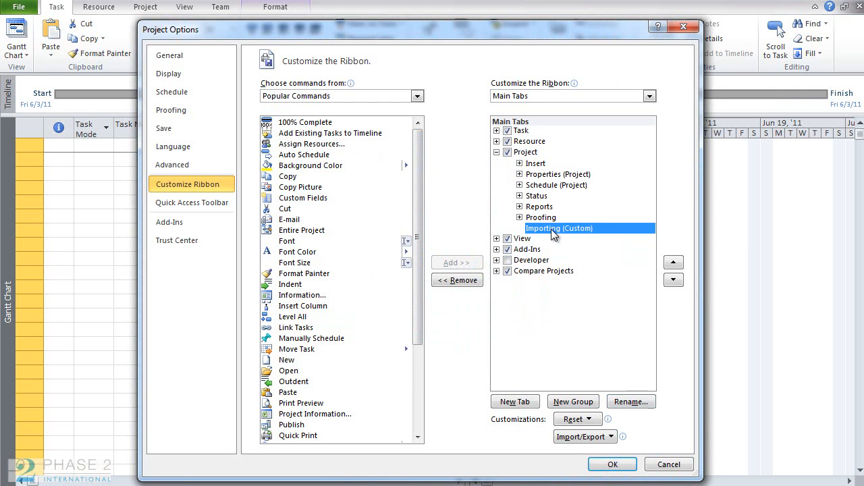
{"action": "left_click", "coordinate": [417, 97]}
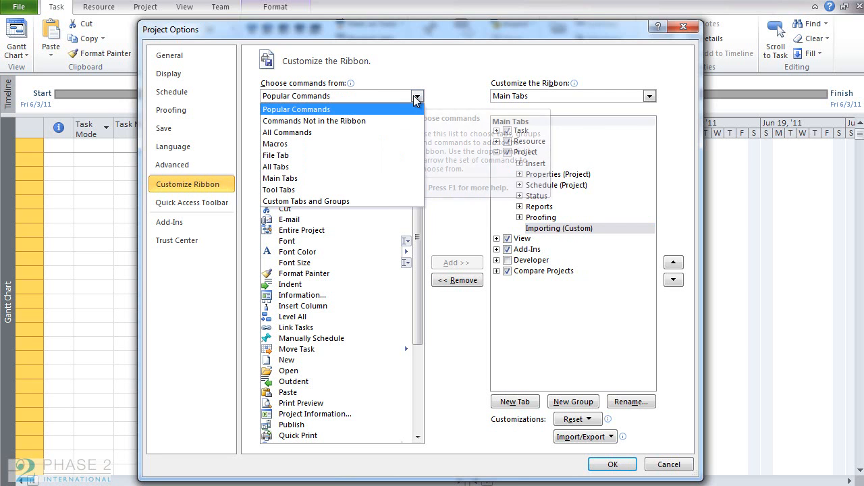
{"action": "left_click", "coordinate": [347, 133]}
{"action": "left_click_drag", "start_coordinate": [418, 135], "coordinate": [414, 247]}
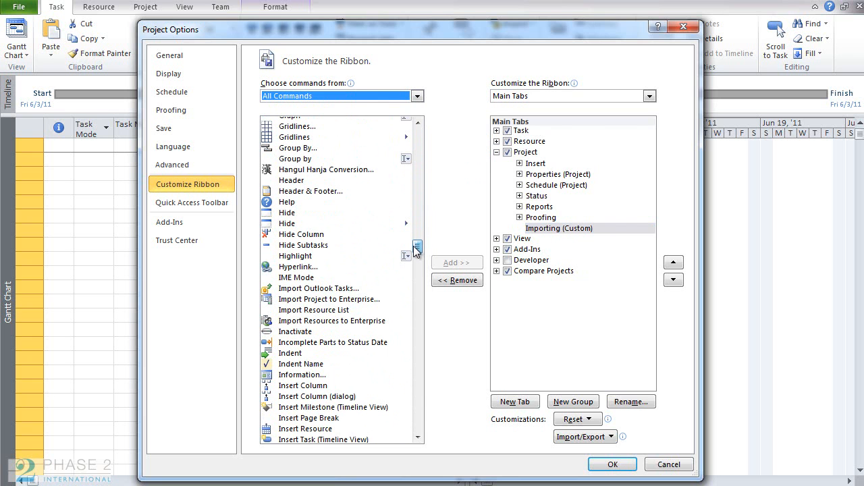
{"action": "left_click", "coordinate": [341, 304]}
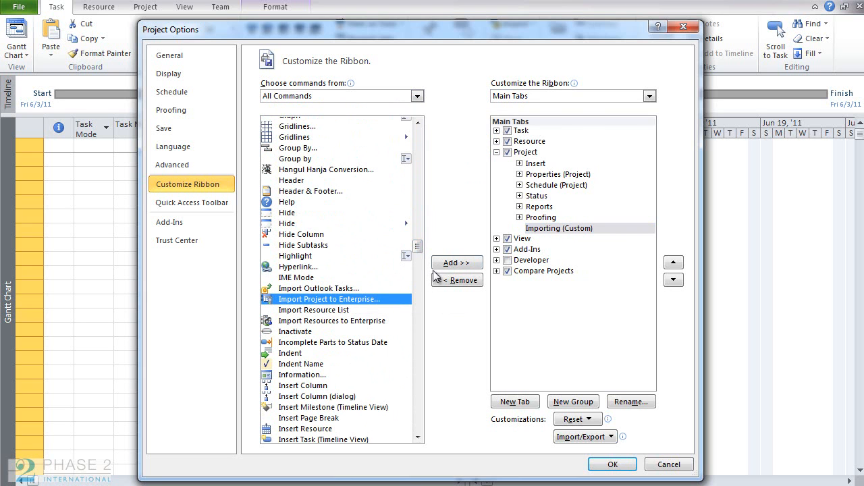
{"action": "left_click", "coordinate": [457, 263]}
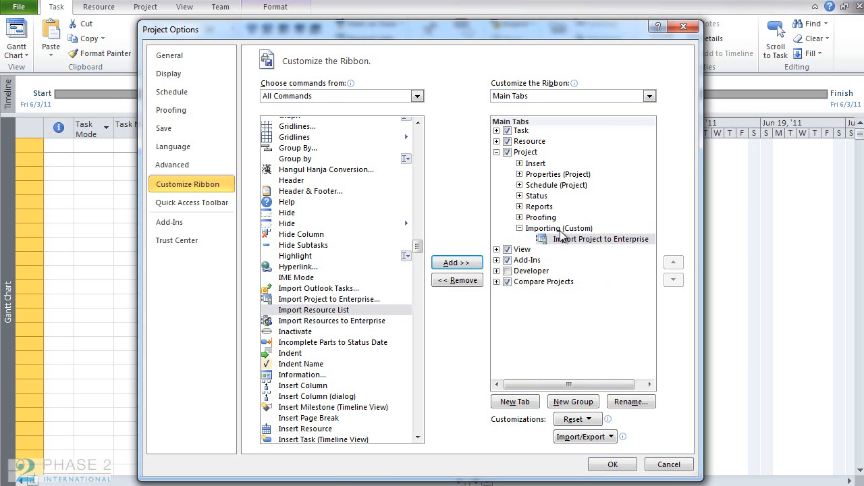
{"action": "left_click", "coordinate": [603, 464]}
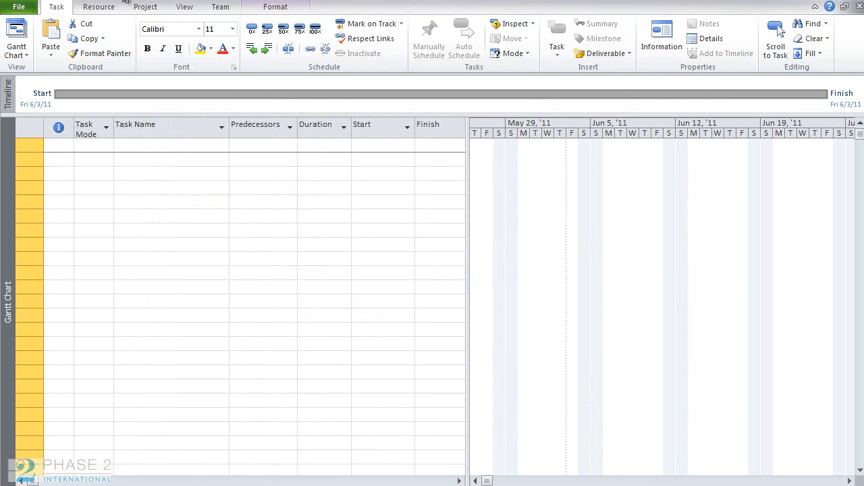
Run Import Project to Enterprise from the Project tab and open a local project file from the Documents library.
{"action": "left_click", "coordinate": [151, 7]}
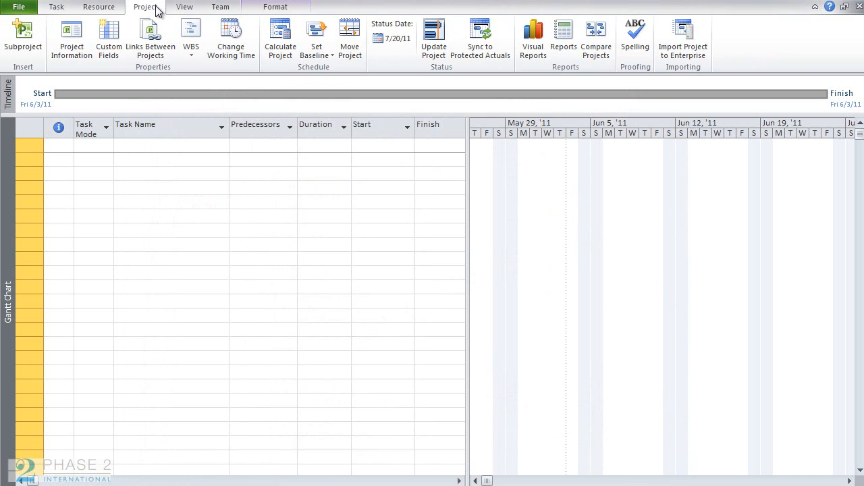
{"action": "left_click", "coordinate": [699, 61]}
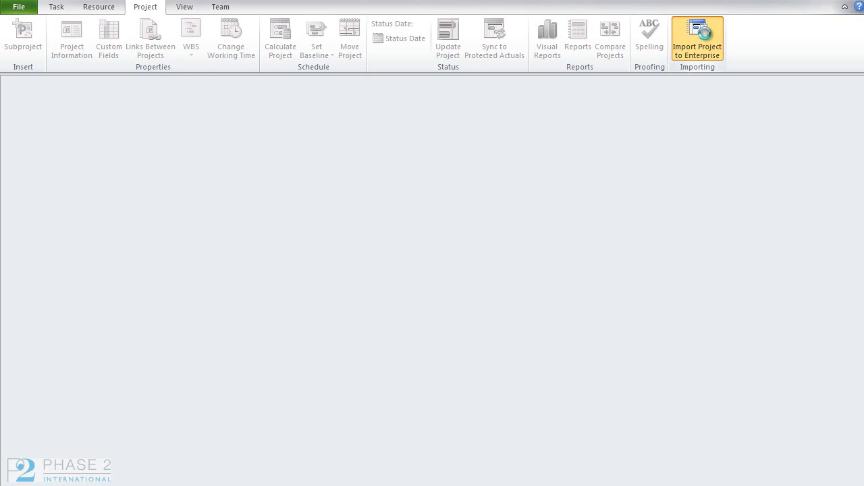
{"action": "left_click", "coordinate": [705, 33]}
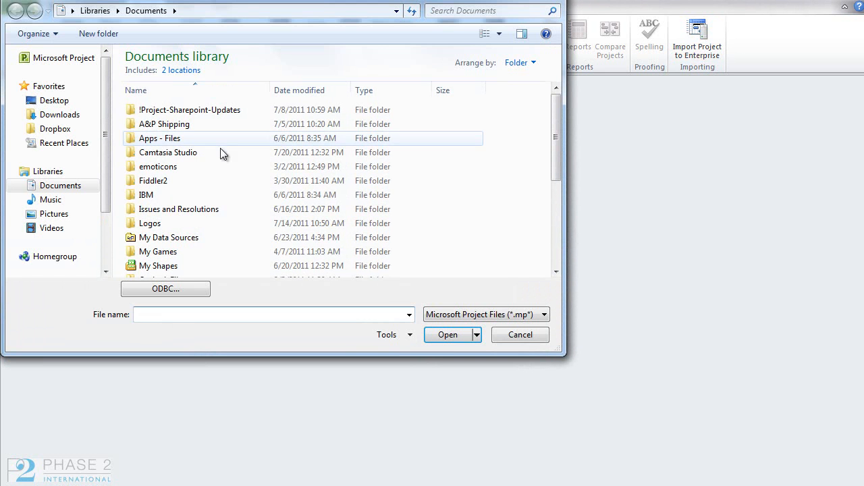
{"action": "left_click_drag", "start_coordinate": [554, 162], "coordinate": [554, 253]}
{"action": "left_click", "coordinate": [184, 260]}
{"action": "double_click", "coordinate": [183, 260]}
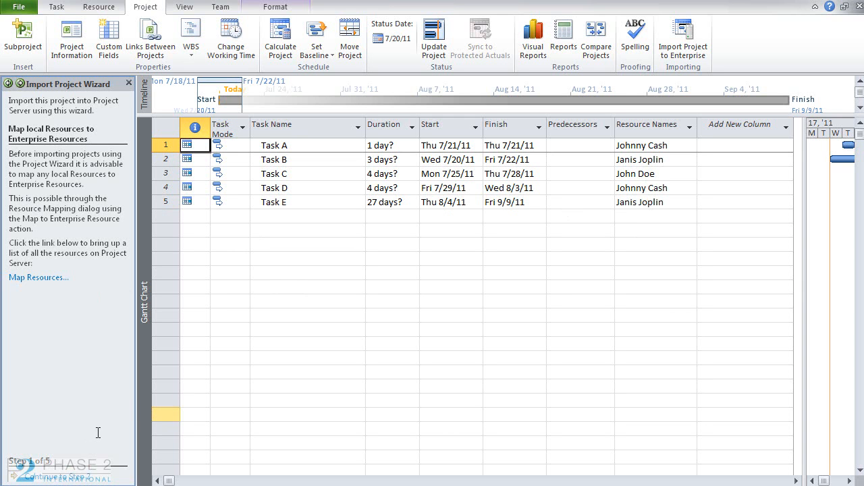
Continue to the resource confirmation stage and set Import to No for Janis Joplin, John Doe and Johnny Cash.
{"action": "left_click", "coordinate": [58, 477]}
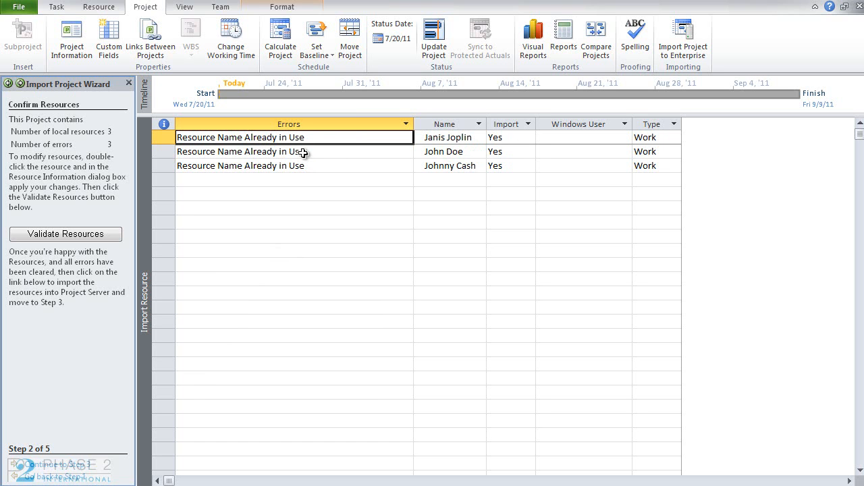
{"action": "left_click", "coordinate": [521, 137]}
{"action": "left_click", "coordinate": [530, 137]}
{"action": "left_click", "coordinate": [509, 159]}
{"action": "left_click", "coordinate": [524, 152]}
{"action": "left_click", "coordinate": [528, 152]}
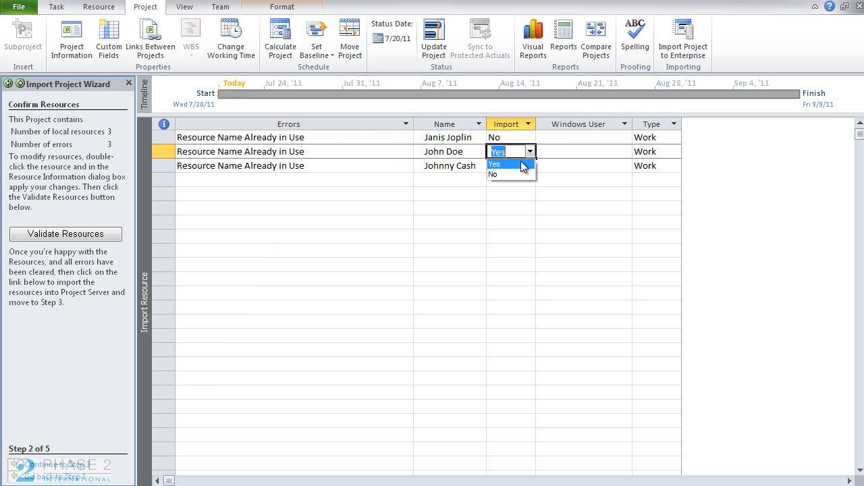
{"action": "left_click", "coordinate": [494, 174]}
{"action": "left_click", "coordinate": [518, 166]}
{"action": "left_click", "coordinate": [530, 166]}
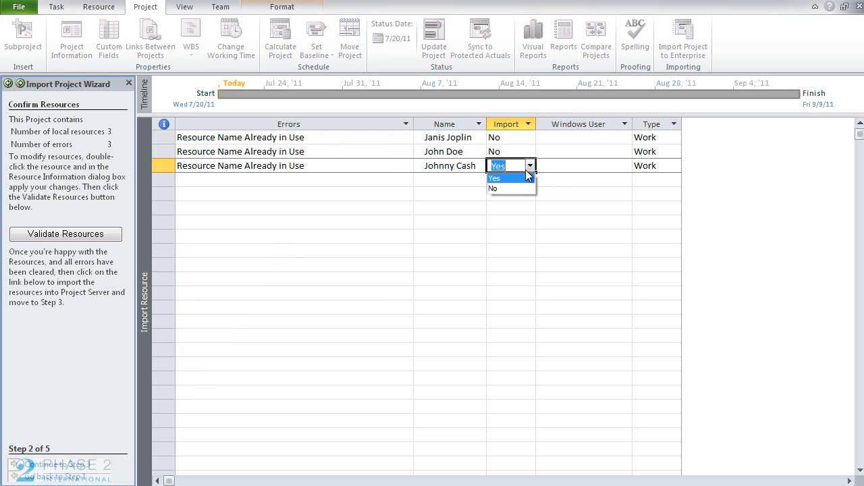
{"action": "left_click", "coordinate": [518, 188]}
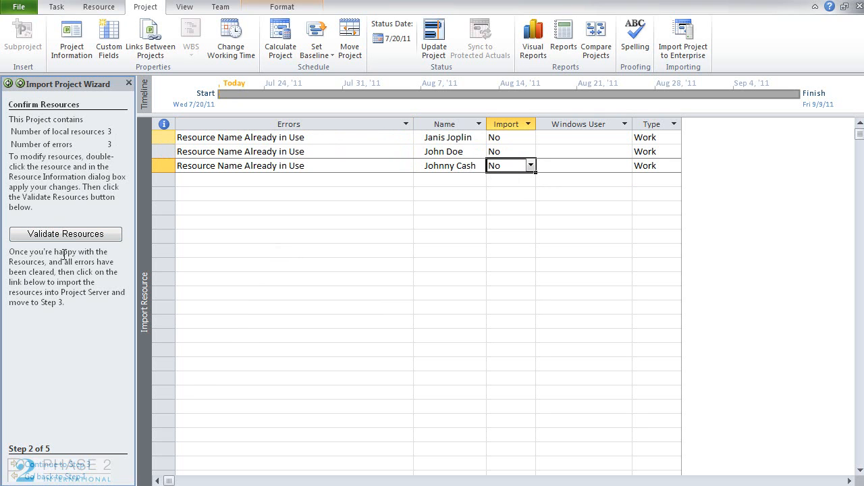
Set Johnny Cash's import to Yes and try to continue to step 3, dismissing the error.
{"action": "left_click", "coordinate": [531, 169]}
{"action": "left_click", "coordinate": [499, 178]}
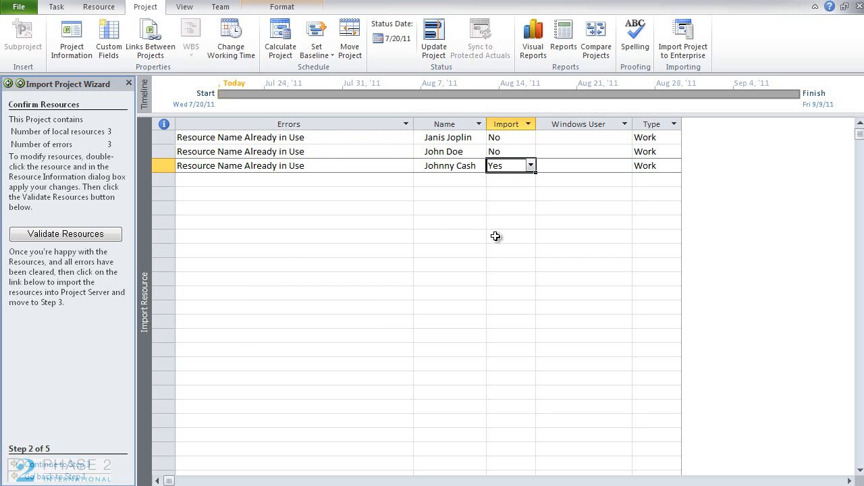
{"action": "left_click", "coordinate": [54, 466]}
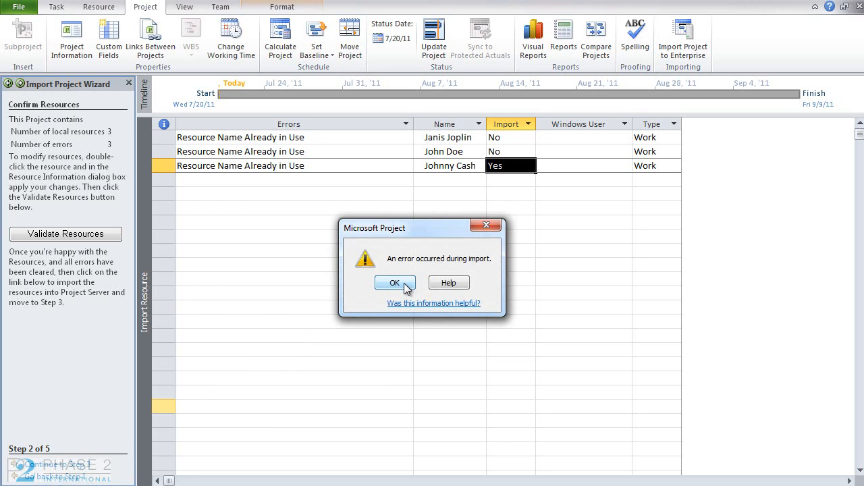
{"action": "left_click", "coordinate": [404, 285]}
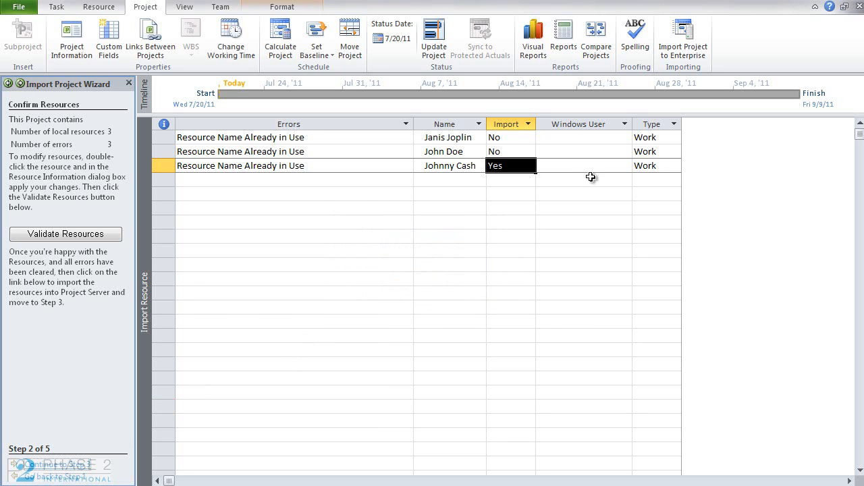
Set Johnny Cash's import back to No and continue to the task field mapping stage.
{"action": "left_click", "coordinate": [529, 168]}
{"action": "left_click", "coordinate": [530, 167]}
{"action": "left_click", "coordinate": [512, 188]}
{"action": "left_click", "coordinate": [68, 466]}
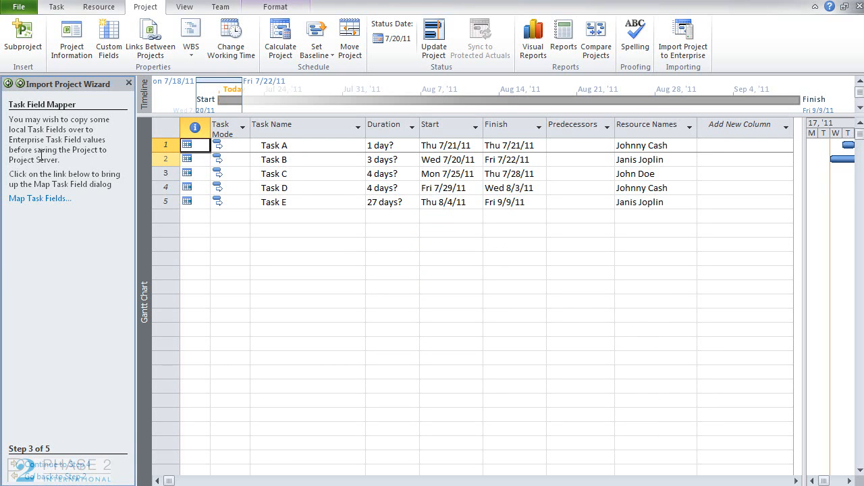
Advance the wizard through task confirmation to the final stage and open the Save As dialog.
{"action": "left_click", "coordinate": [47, 466]}
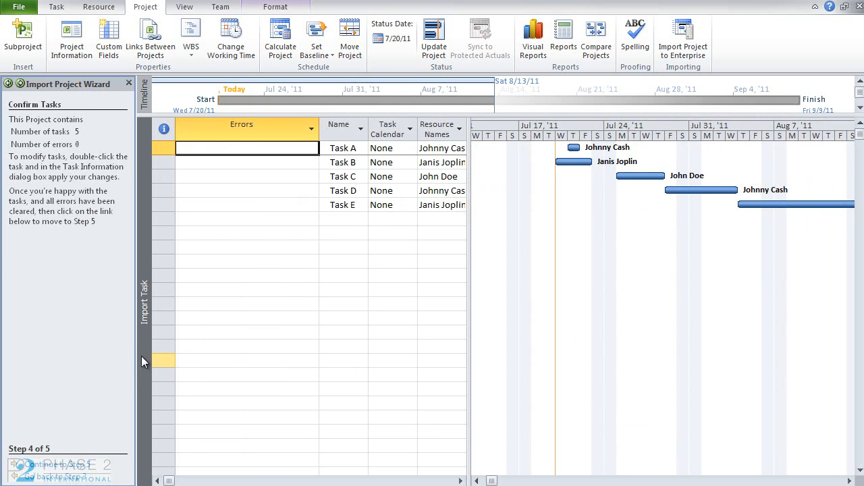
{"action": "left_click", "coordinate": [60, 466]}
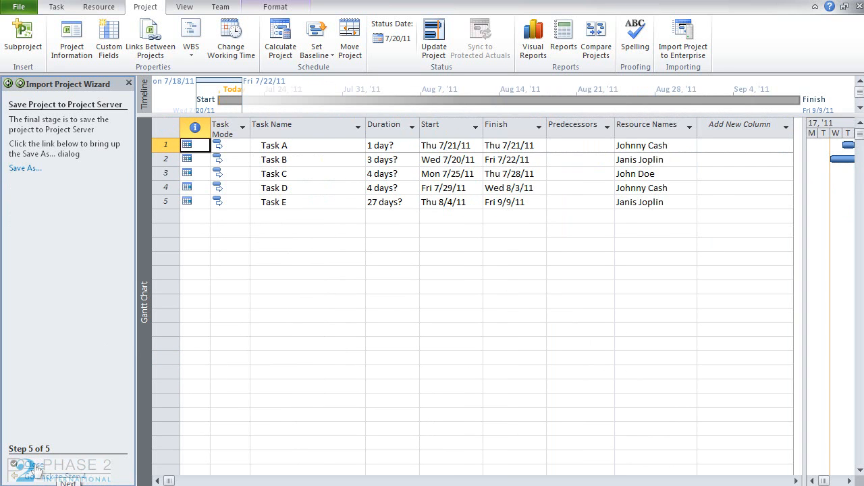
{"action": "left_click", "coordinate": [27, 168]}
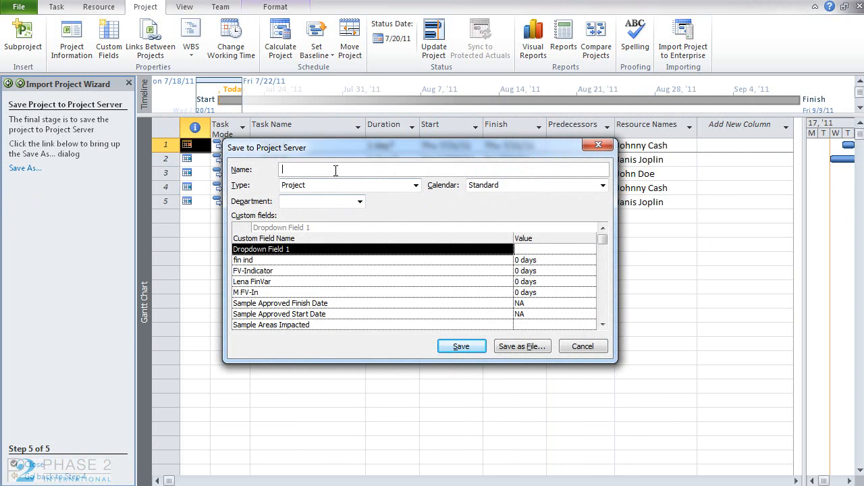
Save the project to Project Server as Test Proj A, replacing all matching local resources with enterprise resources.
{"action": "type", "text": "Test Proj A"}
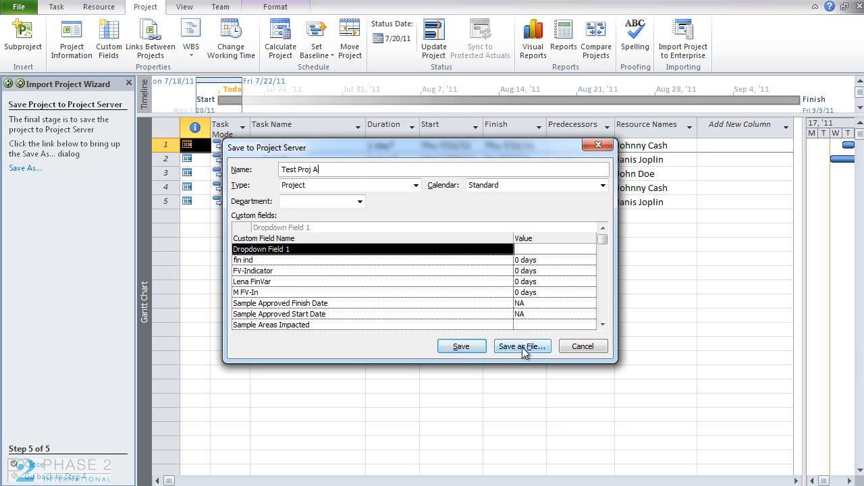
{"action": "left_click", "coordinate": [476, 344]}
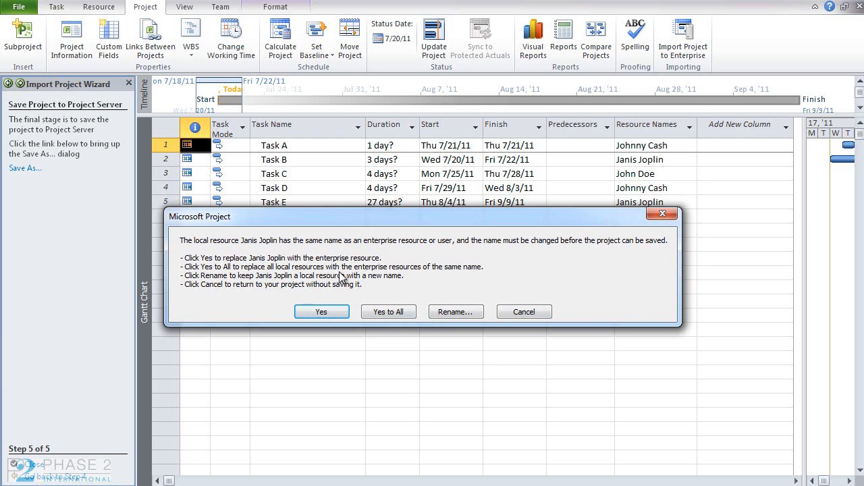
{"action": "left_click", "coordinate": [403, 312]}
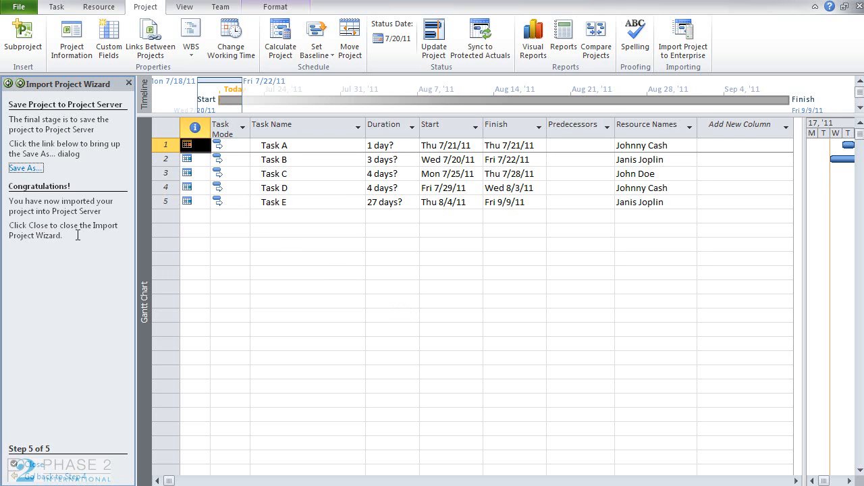
Close the Import Project Wizard and open the project's file information.
{"action": "left_click", "coordinate": [32, 465]}
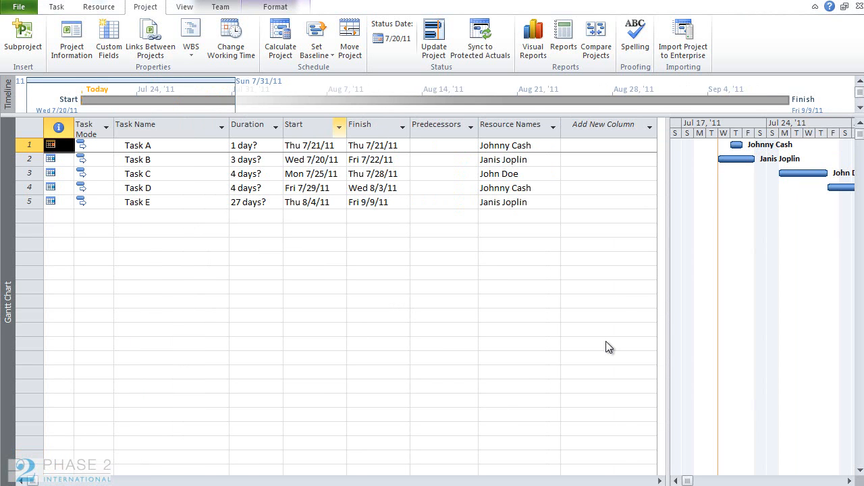
{"action": "left_click", "coordinate": [27, 11]}
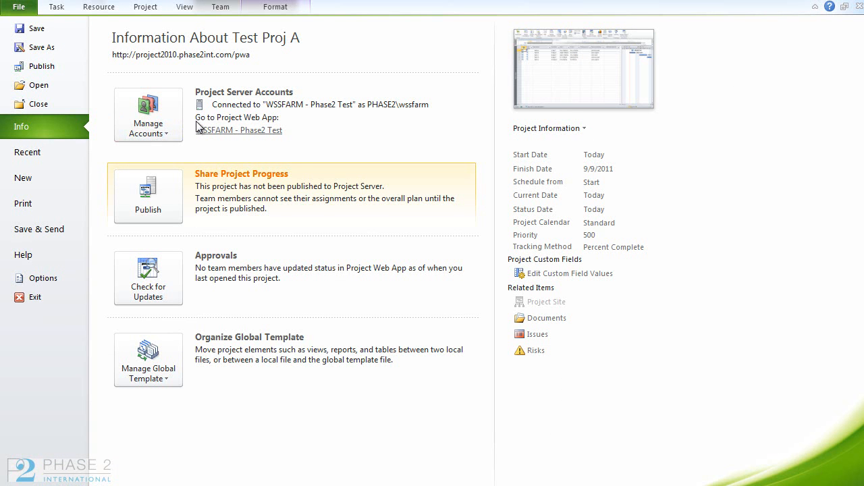
Publish the project to Project Server, creating its site at PWA / Test Proj A, and check it in Project Center.
{"action": "left_click", "coordinate": [150, 194]}
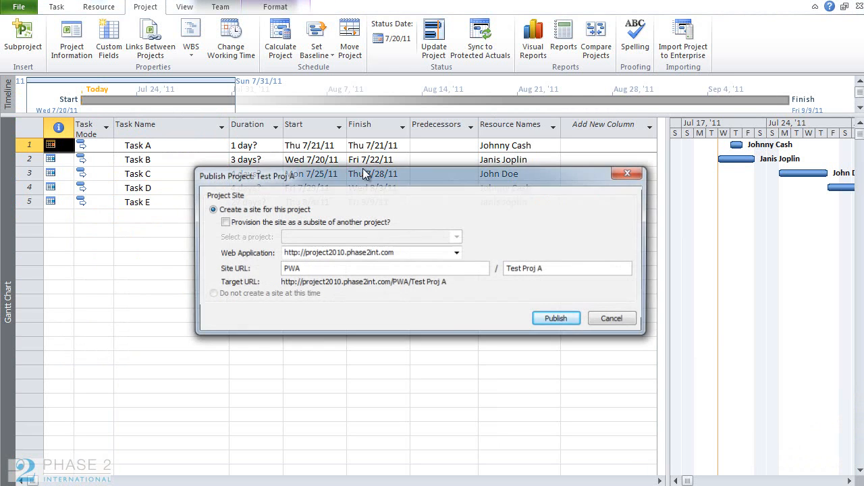
{"action": "left_click_drag", "start_coordinate": [364, 168], "coordinate": [257, 175]}
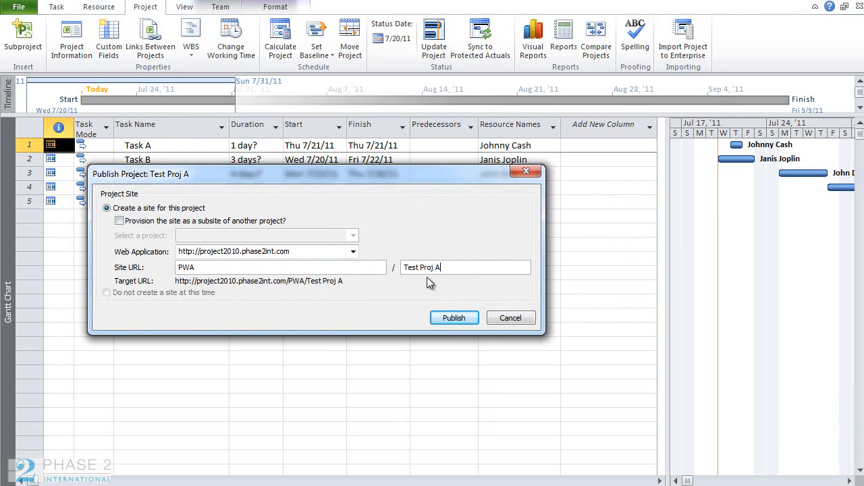
{"action": "left_click", "coordinate": [440, 318]}
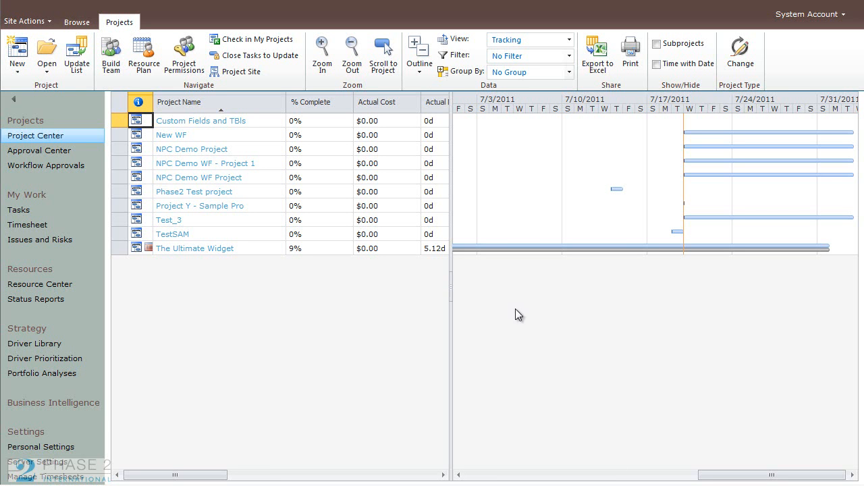
{"action": "left_click", "coordinate": [35, 136]}
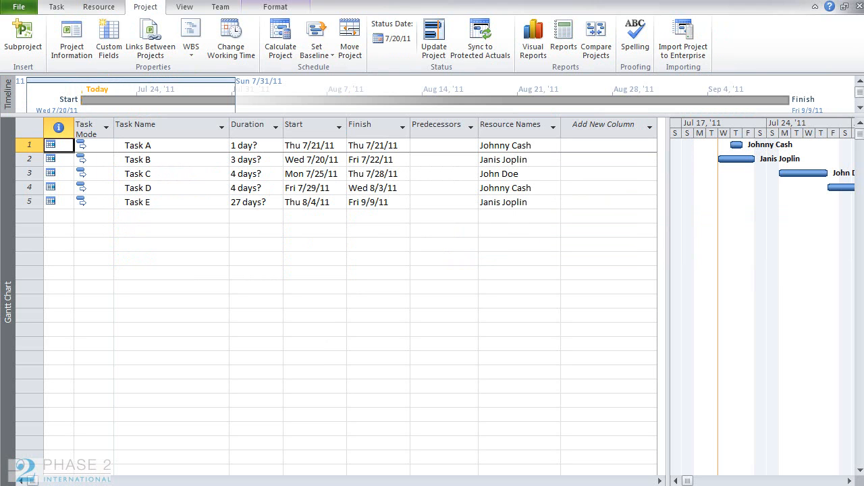
Select all five tasks in the Gantt Chart and delete them.
{"action": "left_click", "coordinate": [28, 144]}
{"action": "left_click", "coordinate": [27, 202], "text": "shift"}
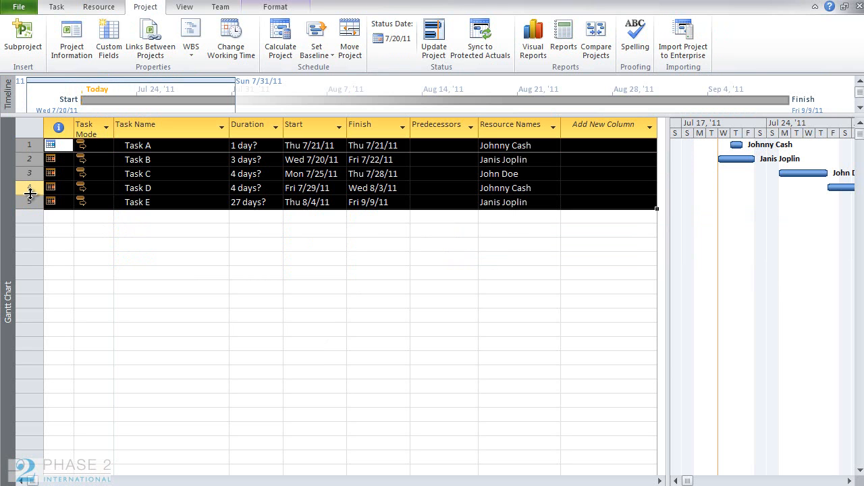
{"action": "key", "text": "Delete"}
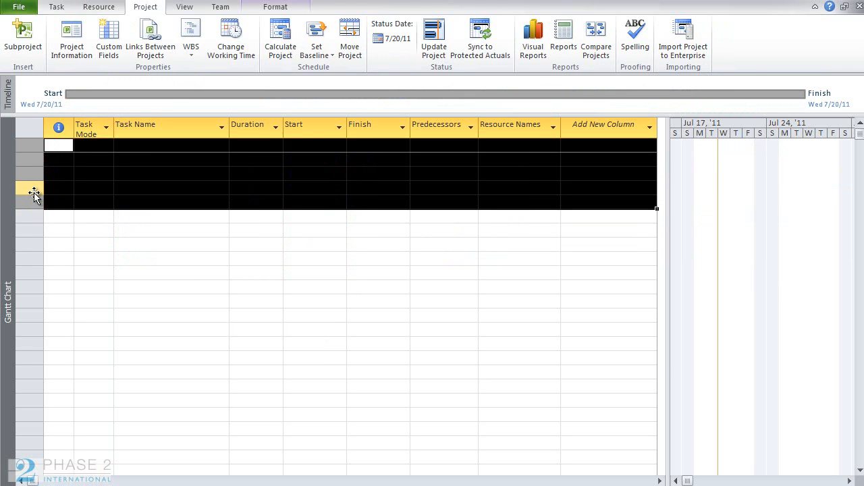
Start saving the project to Project Server and set its type to Template.
{"action": "left_click", "coordinate": [20, 7]}
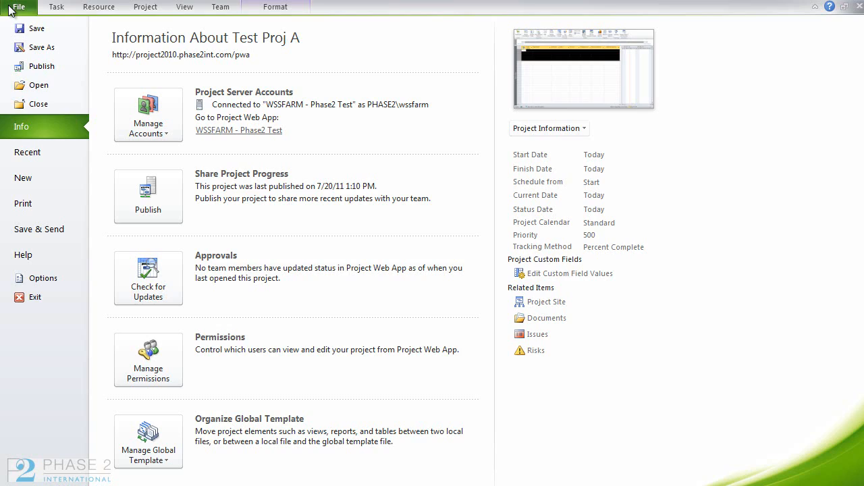
{"action": "left_click", "coordinate": [41, 47]}
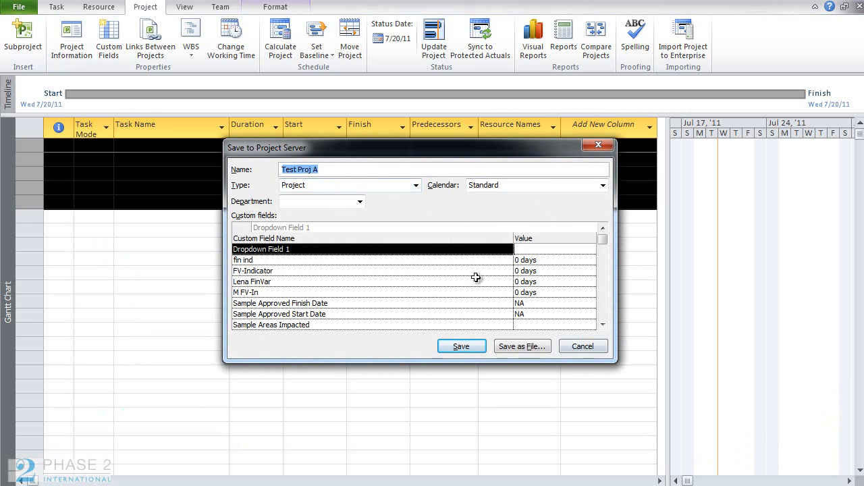
{"action": "left_click", "coordinate": [416, 186]}
{"action": "left_click", "coordinate": [362, 209]}
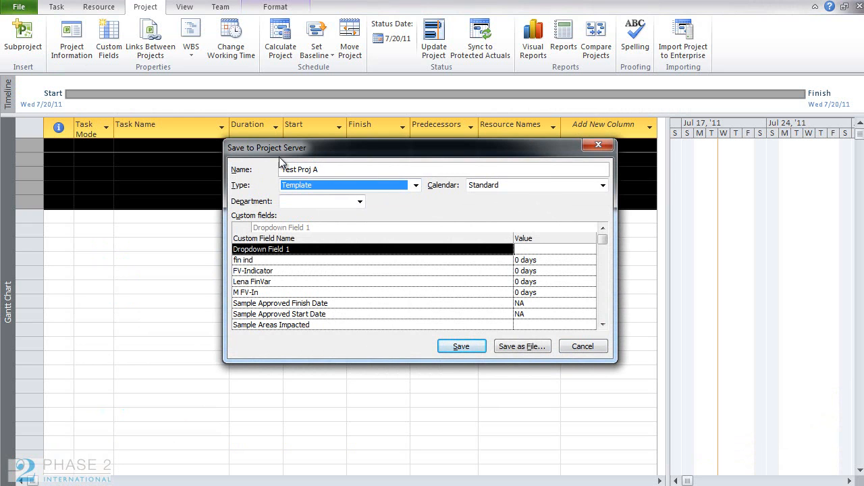
{"action": "left_click", "coordinate": [416, 185]}
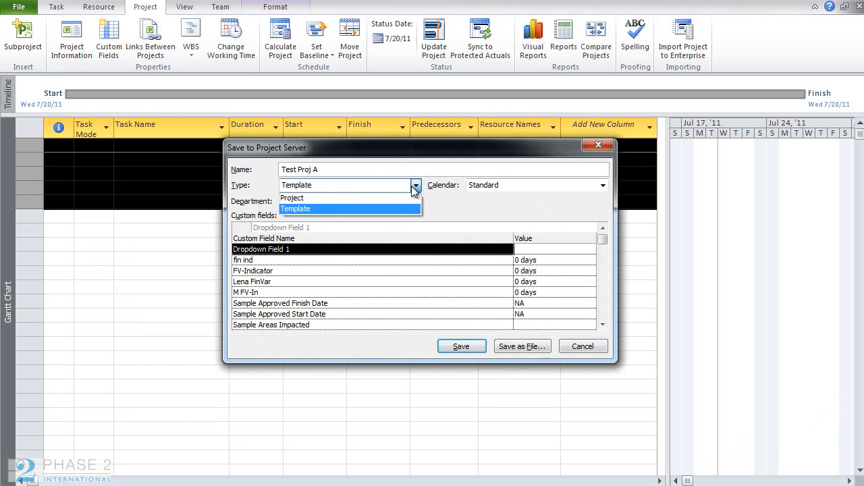
{"action": "left_click", "coordinate": [336, 208]}
Name the template Phase2 Template b and set its calendar to Phase 2 Standard Calendar.
{"action": "left_click_drag", "start_coordinate": [328, 168], "coordinate": [233, 174]}
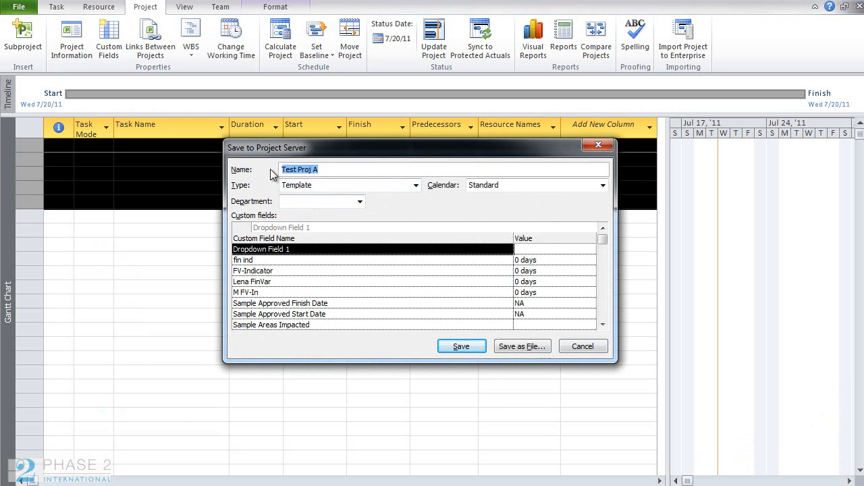
{"action": "type", "text": "Phase"}
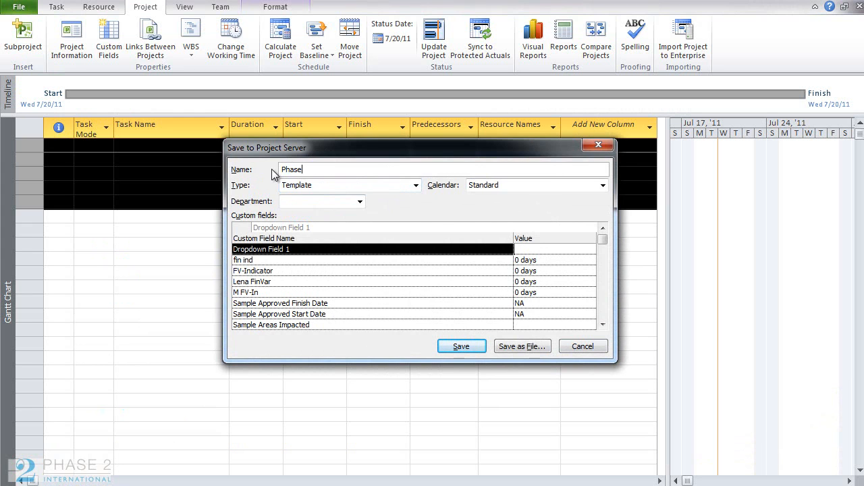
{"action": "type", "text": "2 Template b"}
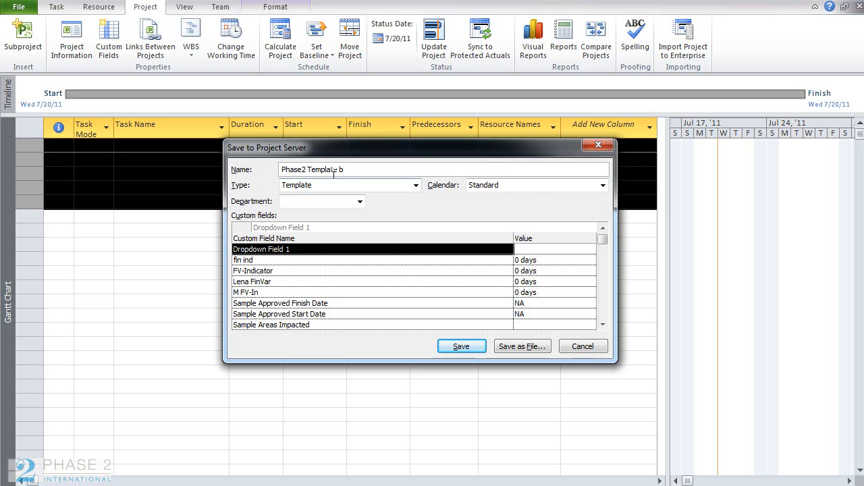
{"action": "left_click", "coordinate": [537, 186]}
{"action": "left_click", "coordinate": [527, 195]}
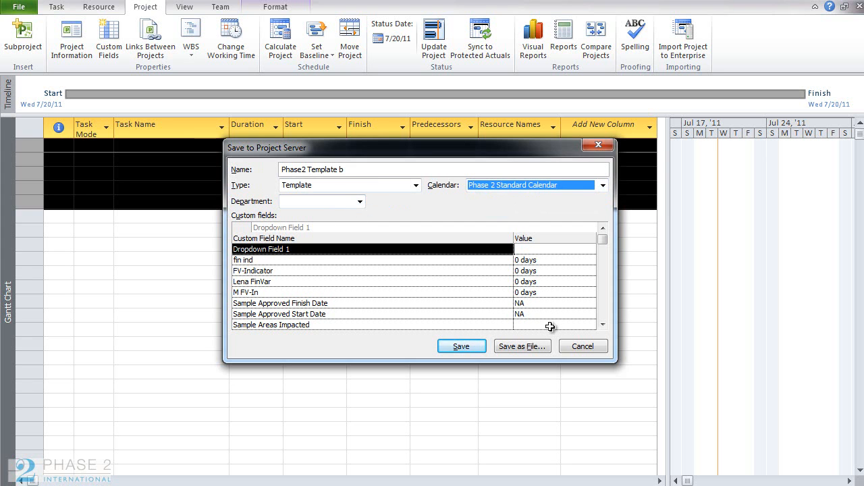
Save the template, removing baselines, actual values, resource rates, fixed costs and task publication status.
{"action": "left_click", "coordinate": [477, 352]}
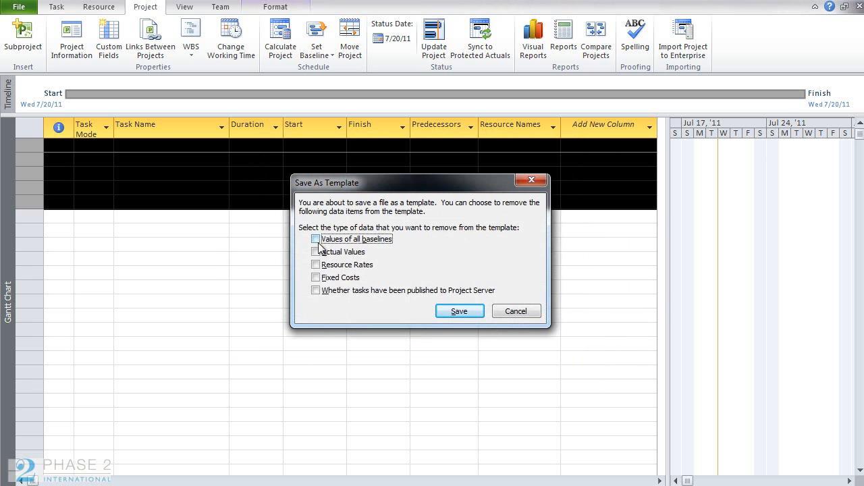
{"action": "left_click", "coordinate": [315, 239]}
{"action": "left_click", "coordinate": [316, 252]}
{"action": "left_click", "coordinate": [316, 265]}
{"action": "left_click", "coordinate": [316, 277]}
{"action": "left_click", "coordinate": [315, 291]}
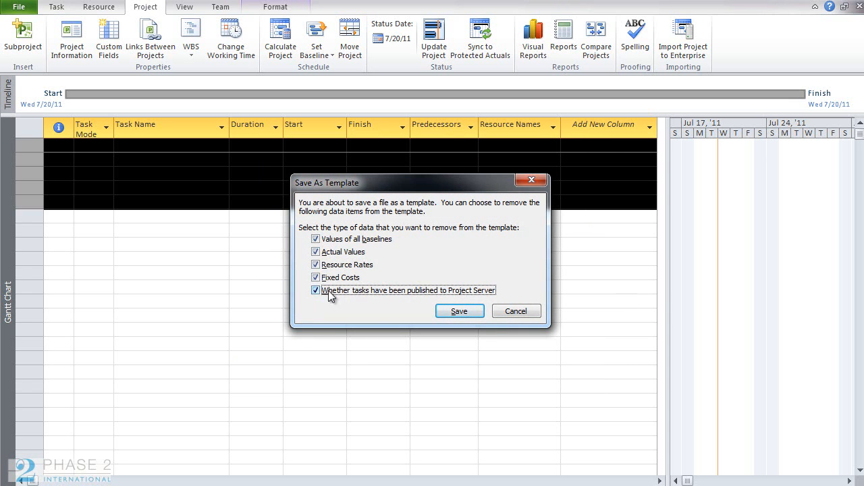
{"action": "left_click", "coordinate": [477, 314]}
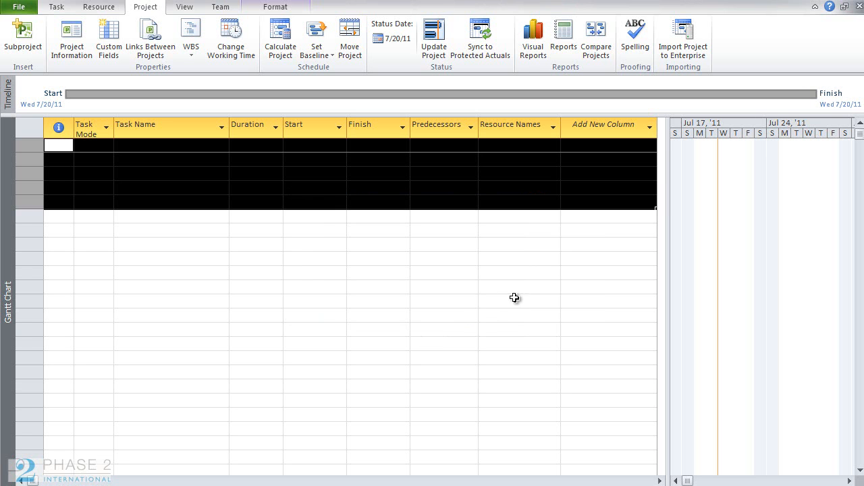
Examine the Project Server templates available for a new project, then close the templates dialog.
{"action": "left_click", "coordinate": [27, 13]}
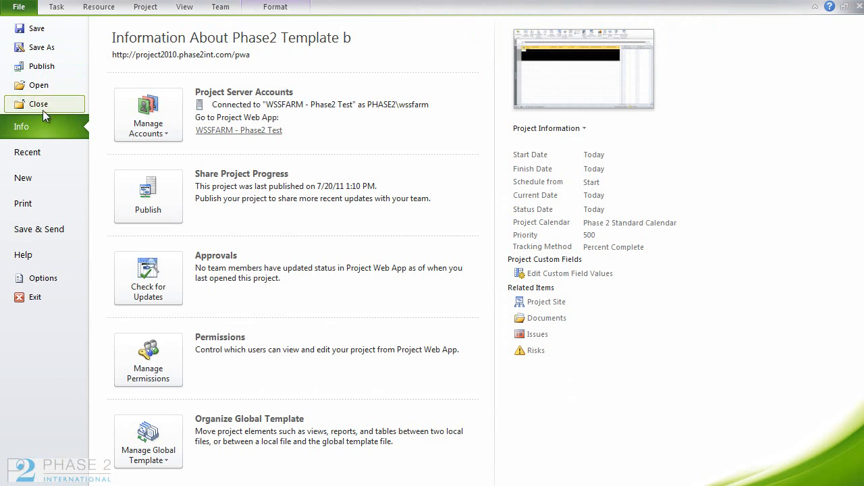
{"action": "left_click", "coordinate": [23, 178]}
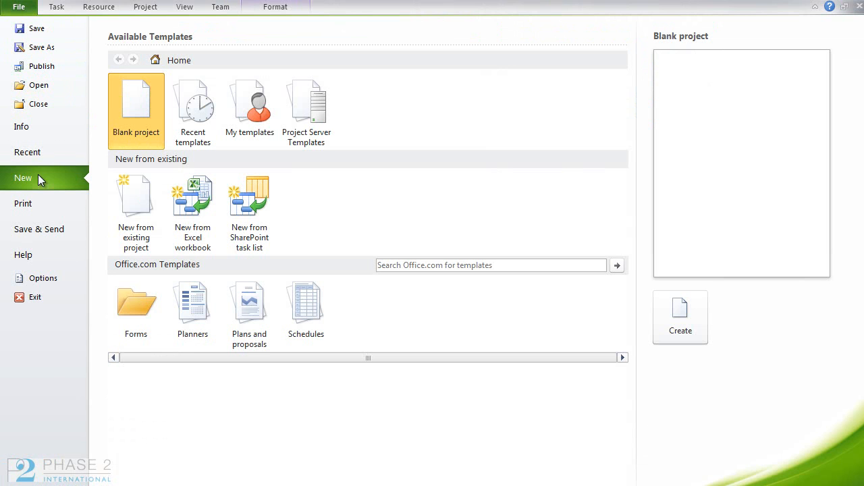
{"action": "left_click", "coordinate": [325, 140]}
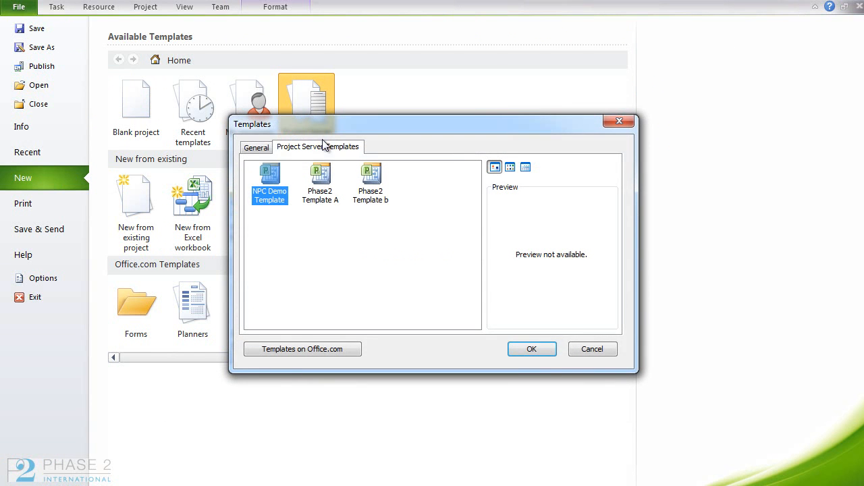
{"action": "left_click", "coordinate": [325, 197]}
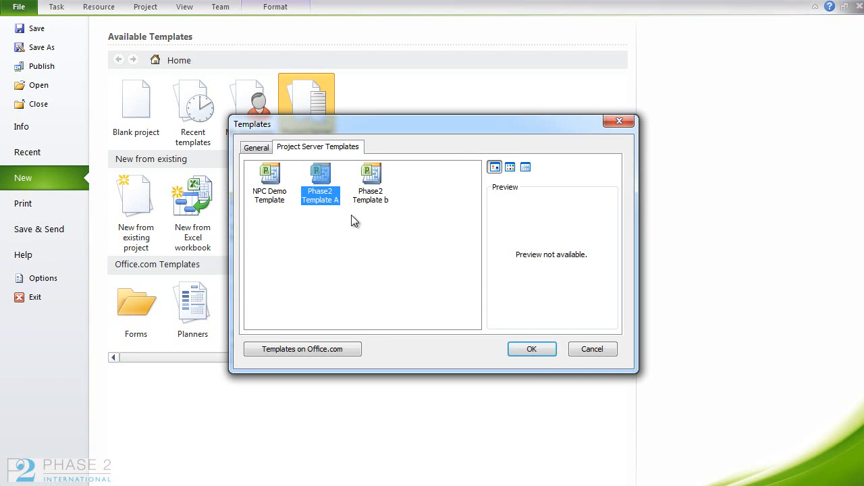
{"action": "left_click", "coordinate": [384, 199]}
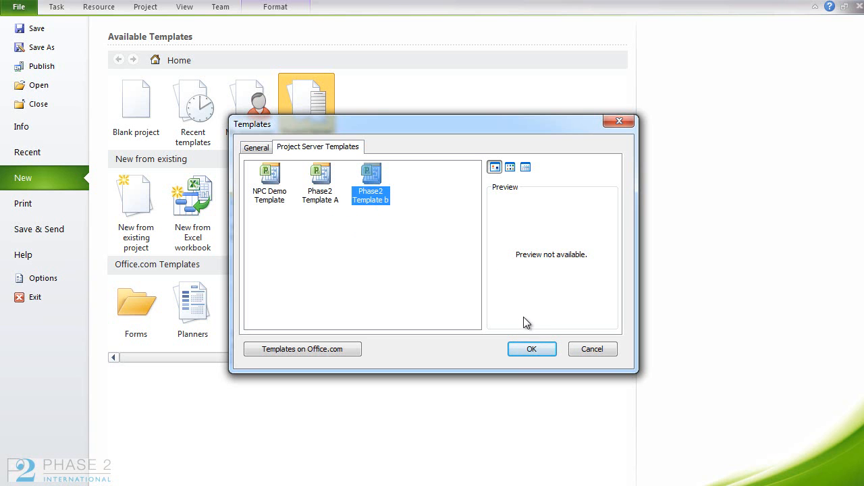
{"action": "left_click", "coordinate": [589, 349]}
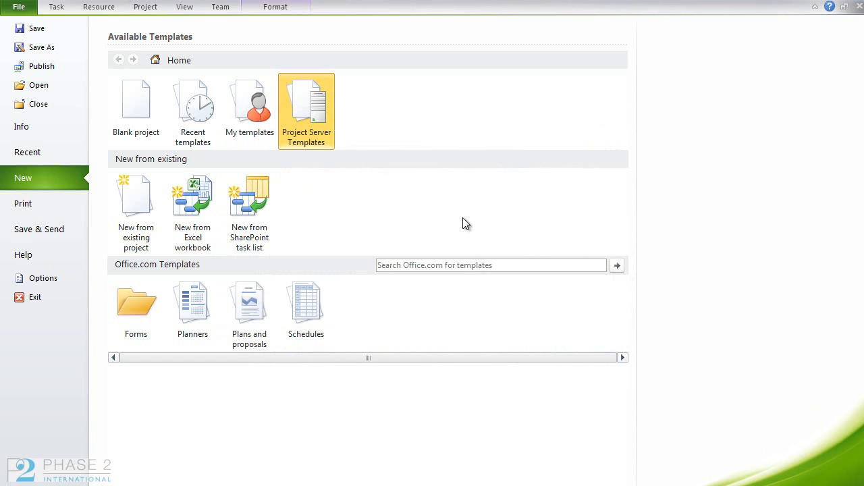
Switch to Project Web App and review the project types offered for creating a new project.
{"action": "key", "text": "alt"}
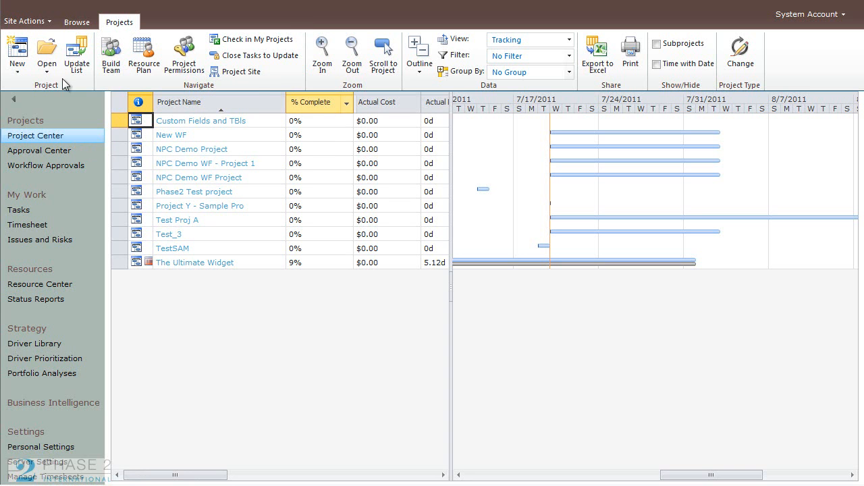
{"action": "left_click", "coordinate": [16, 71]}
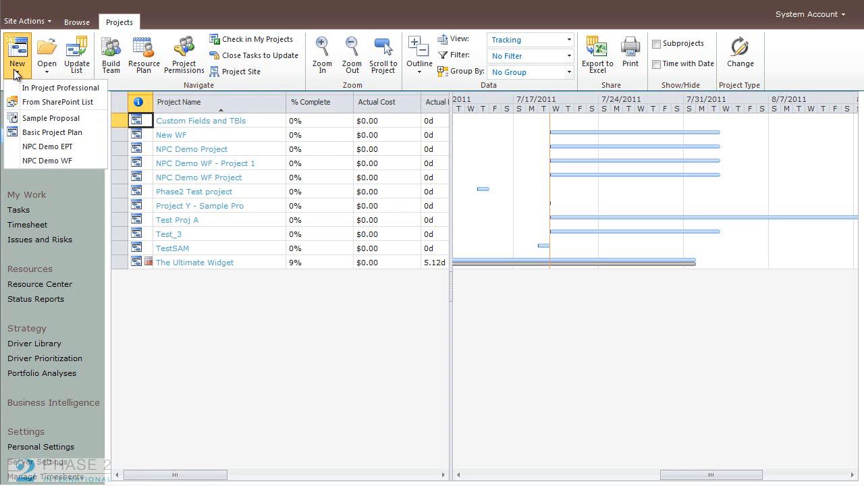
{"action": "left_click", "coordinate": [240, 312]}
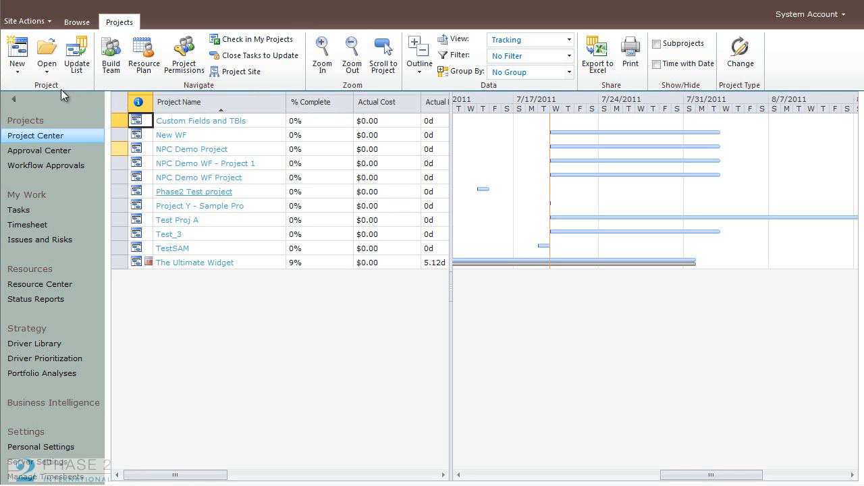
{"action": "left_click", "coordinate": [18, 69]}
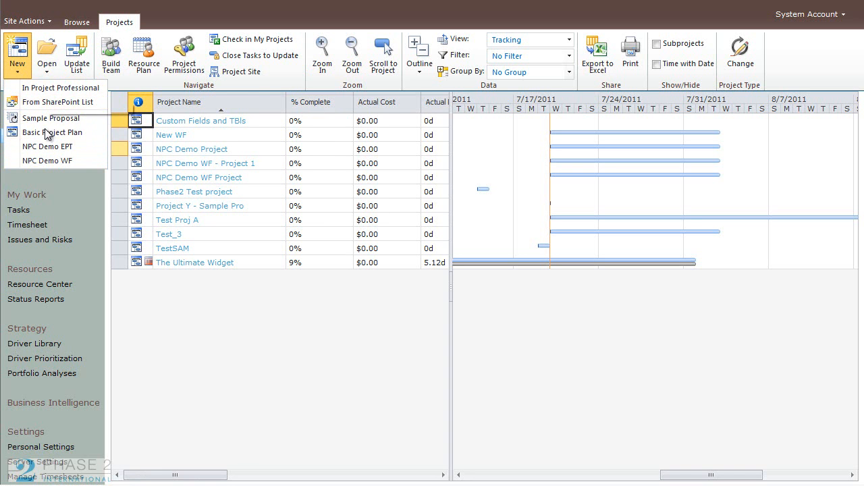
{"action": "left_click", "coordinate": [208, 318]}
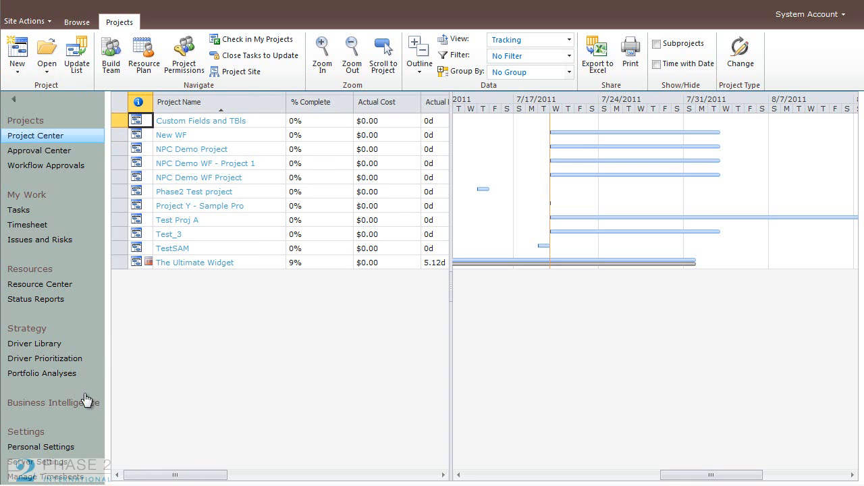
Open Enterprise Project Types in server settings and start a new enterprise project type.
{"action": "left_click", "coordinate": [59, 463]}
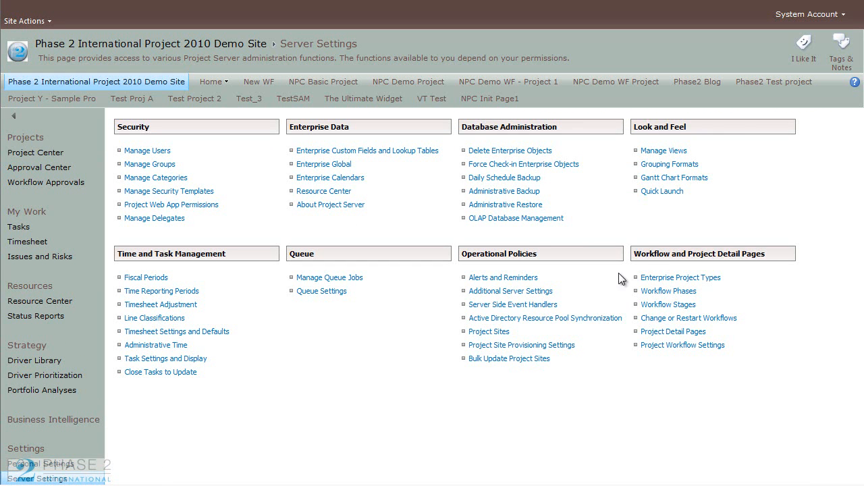
{"action": "left_click", "coordinate": [712, 284]}
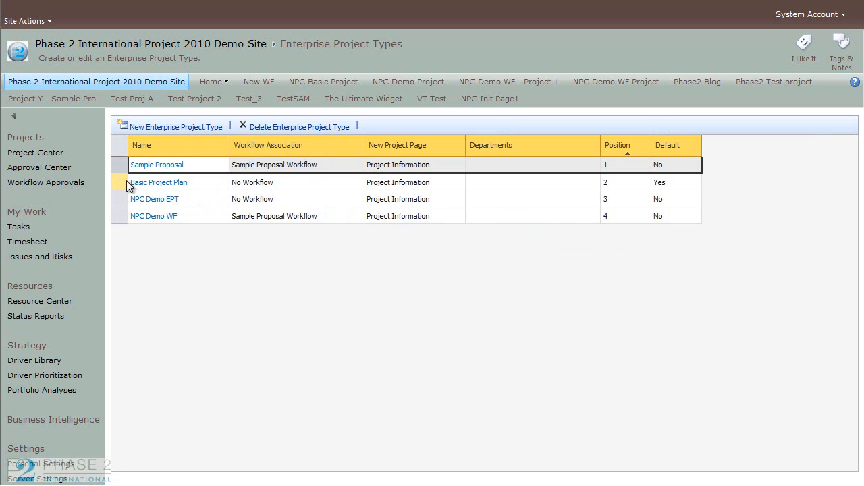
{"action": "left_click", "coordinate": [191, 197]}
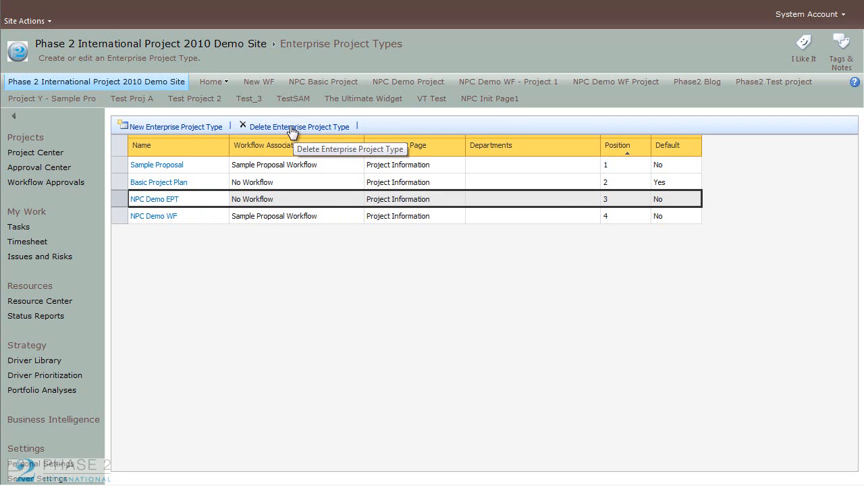
{"action": "left_click", "coordinate": [185, 130]}
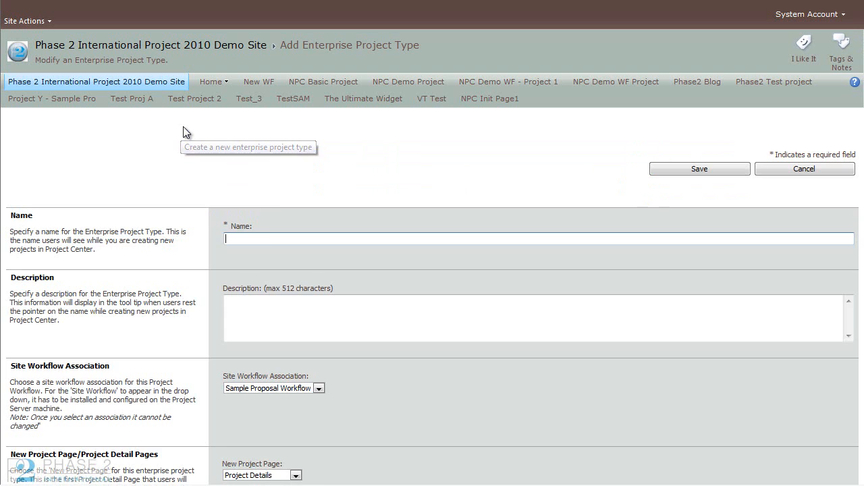
Name the new enterprise project type Phase2 Template A.
{"action": "left_click", "coordinate": [267, 239]}
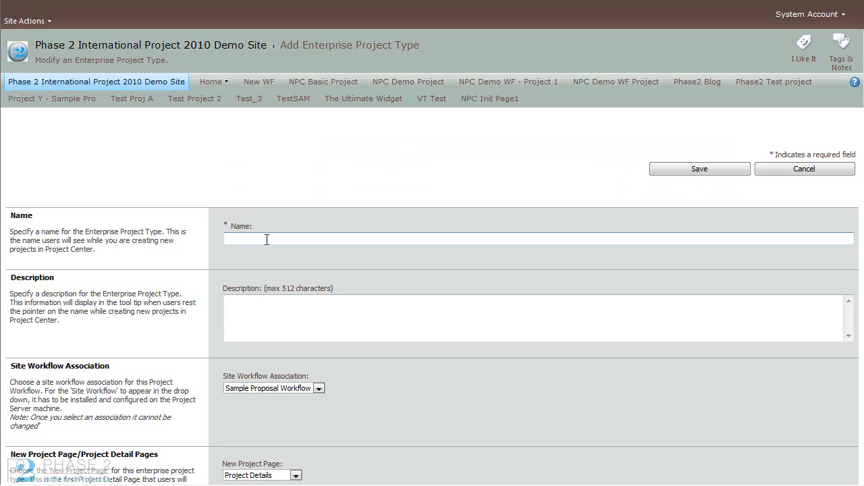
{"action": "type", "text": "Phase2 Template A"}
Enter the description Default Phase 2 Template for the enterprise project type.
{"action": "left_click", "coordinate": [292, 314]}
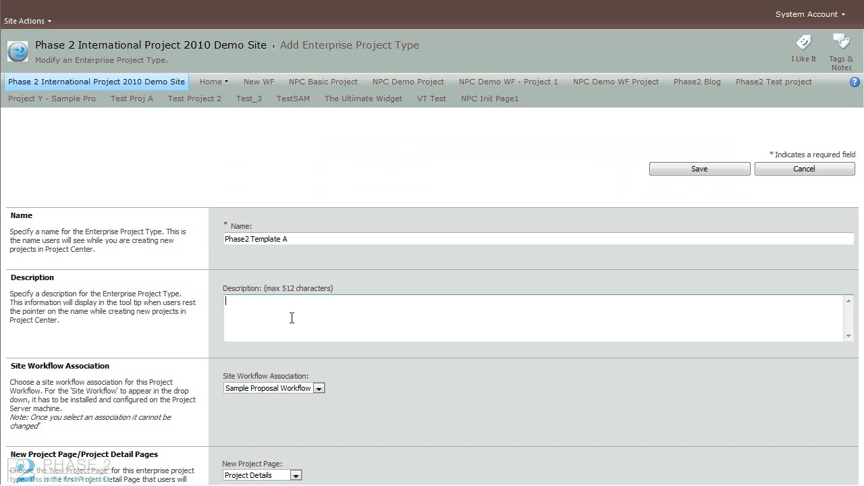
{"action": "type", "text": "Default Phase 2 Template"}
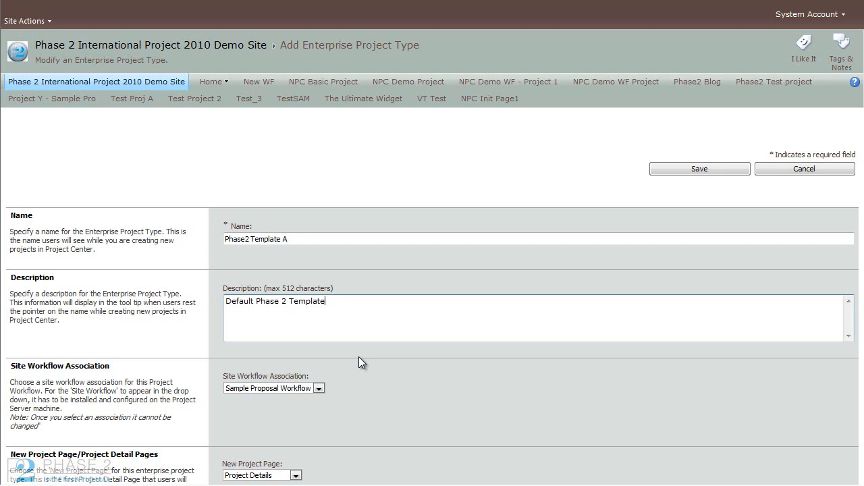
Review the workflow association and new project page options for the enterprise project type.
{"action": "scroll", "coordinate": [359, 356], "scroll_direction": "down", "scroll_amount": 3}
{"action": "left_click", "coordinate": [317, 253]}
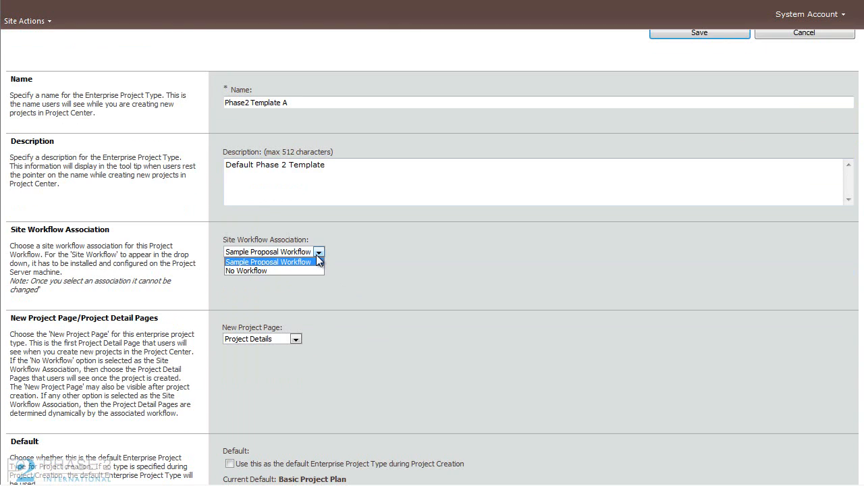
{"action": "left_click", "coordinate": [318, 253]}
{"action": "scroll", "coordinate": [362, 274], "scroll_direction": "down", "scroll_amount": 1}
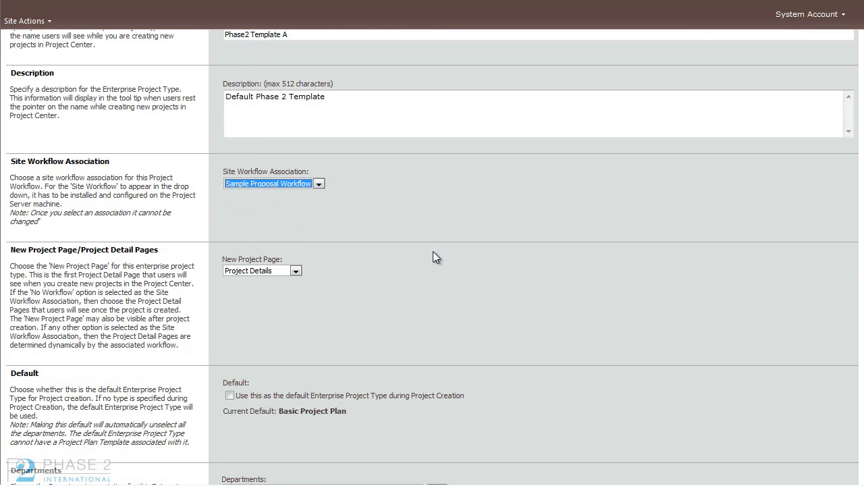
{"action": "scroll", "coordinate": [418, 302], "scroll_direction": "down", "scroll_amount": 1}
{"action": "left_click", "coordinate": [295, 203]}
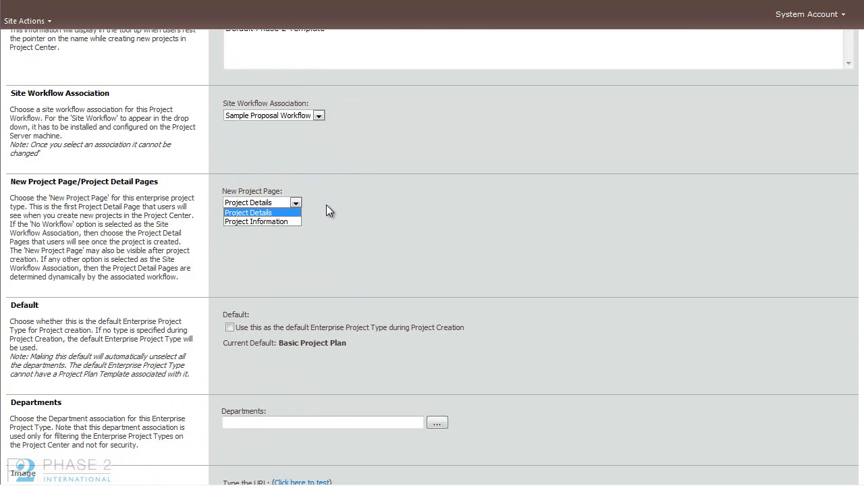
{"action": "left_click", "coordinate": [326, 205]}
{"action": "left_click", "coordinate": [296, 204]}
{"action": "left_click", "coordinate": [375, 231]}
Set the project plan template to Phase2 Template b.
{"action": "scroll", "coordinate": [504, 296], "scroll_direction": "down", "scroll_amount": 3}
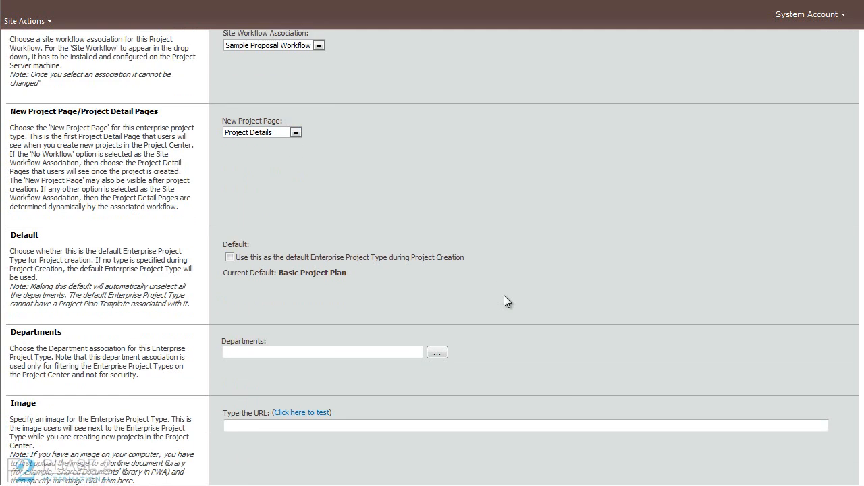
{"action": "scroll", "coordinate": [490, 252], "scroll_direction": "down", "scroll_amount": 2}
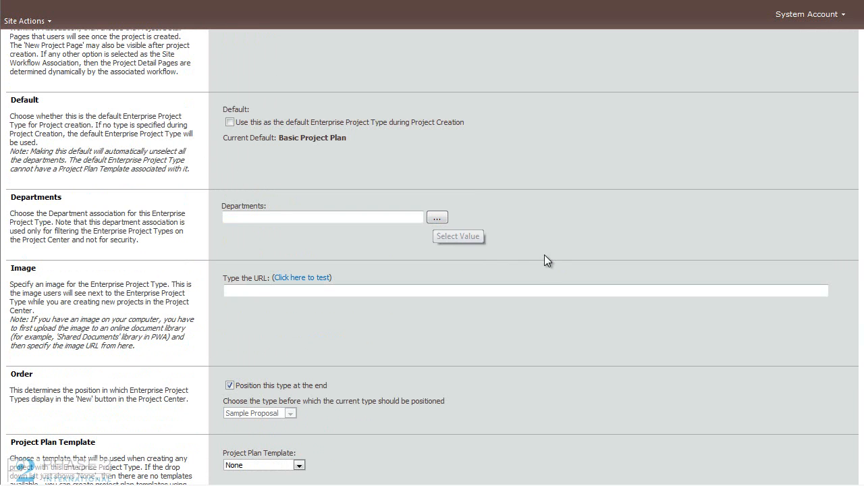
{"action": "scroll", "coordinate": [541, 260], "scroll_direction": "down", "scroll_amount": 3}
{"action": "scroll", "coordinate": [545, 266], "scroll_direction": "down", "scroll_amount": 2}
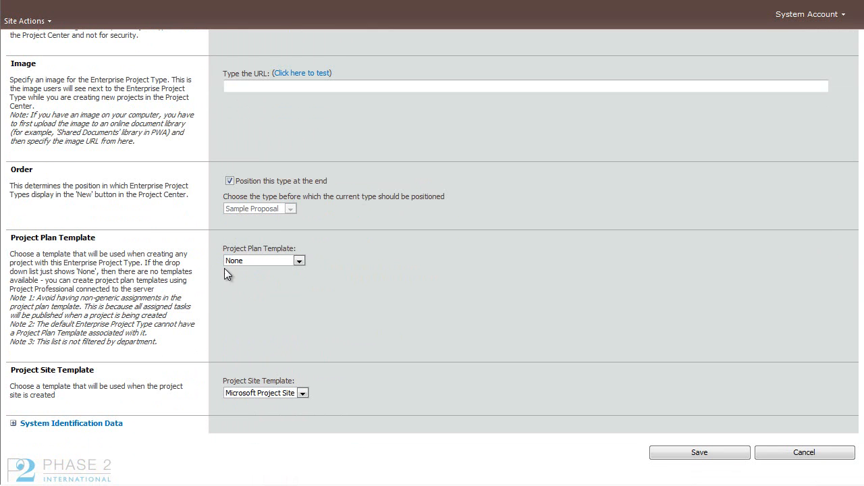
{"action": "left_click", "coordinate": [299, 261]}
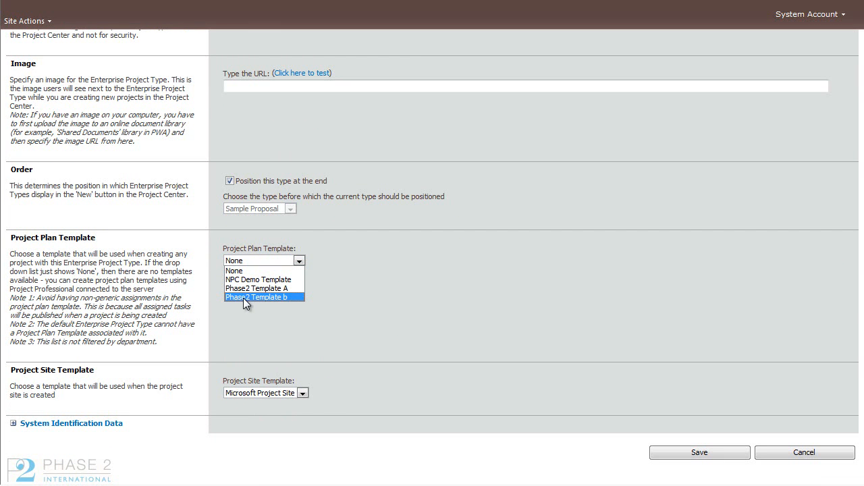
{"action": "left_click", "coordinate": [270, 298]}
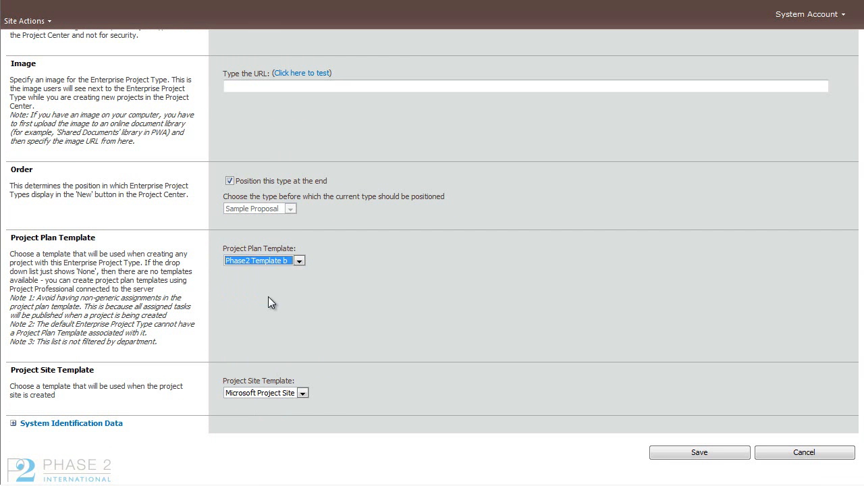
Keep Microsoft Project Site as the project site template and save the enterprise project type.
{"action": "left_click", "coordinate": [300, 393]}
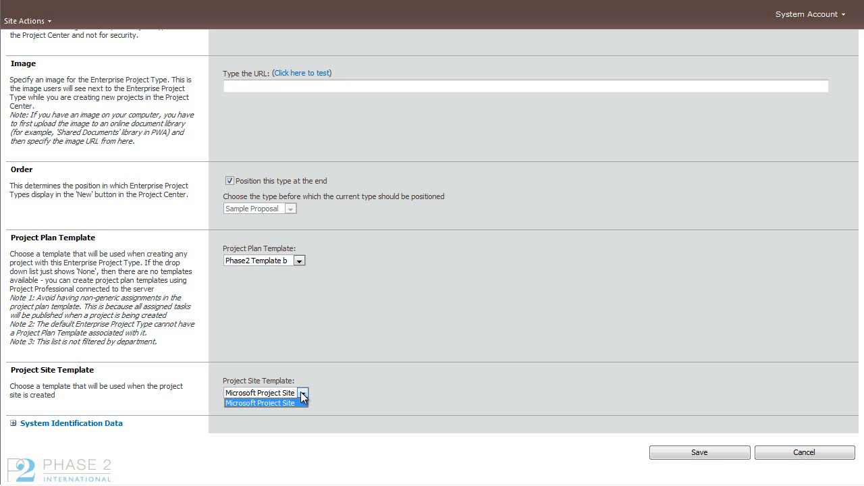
{"action": "left_click", "coordinate": [309, 393]}
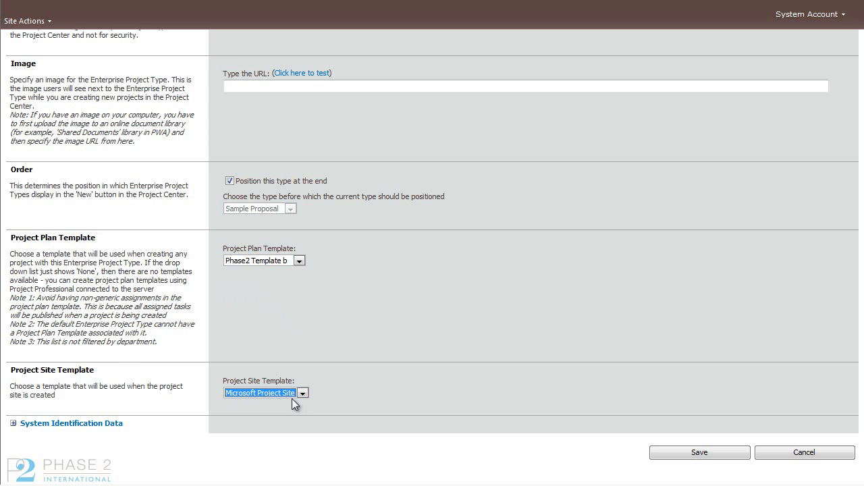
{"action": "left_click", "coordinate": [677, 458]}
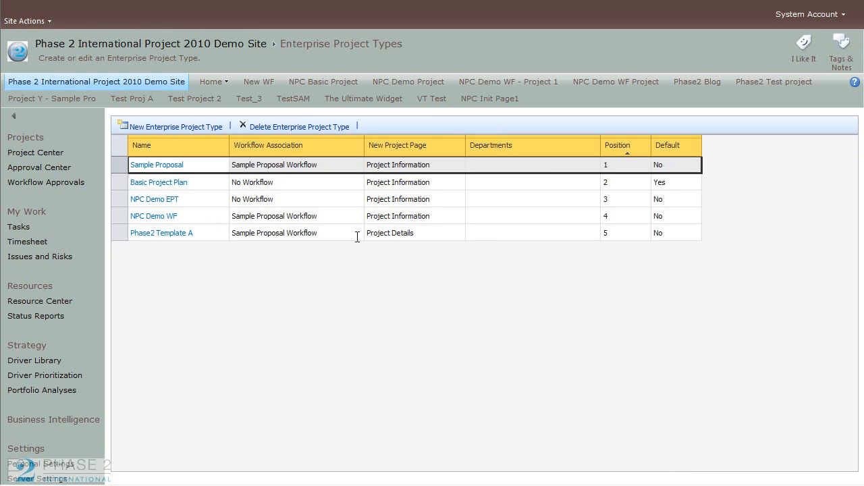
Open Project Center and start a new project of the Phase2 Template A type.
{"action": "left_click", "coordinate": [35, 152]}
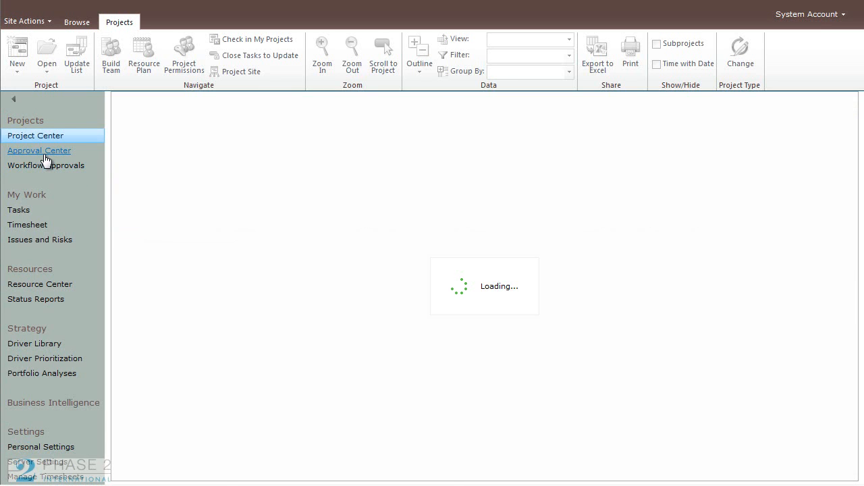
{"action": "left_click", "coordinate": [18, 68]}
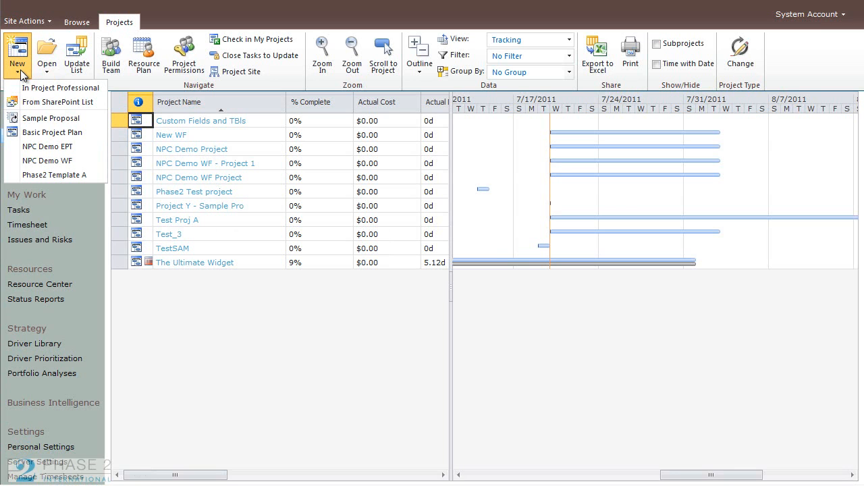
{"action": "left_click", "coordinate": [82, 174]}
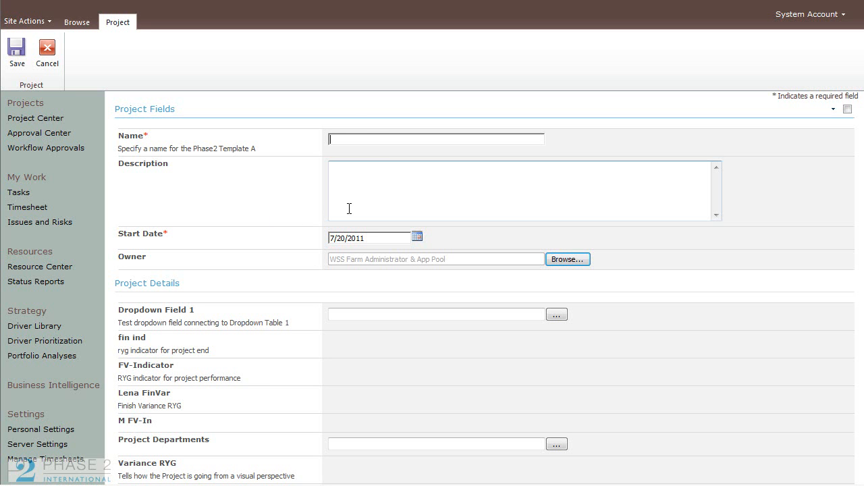
{"action": "left_click", "coordinate": [362, 137]}
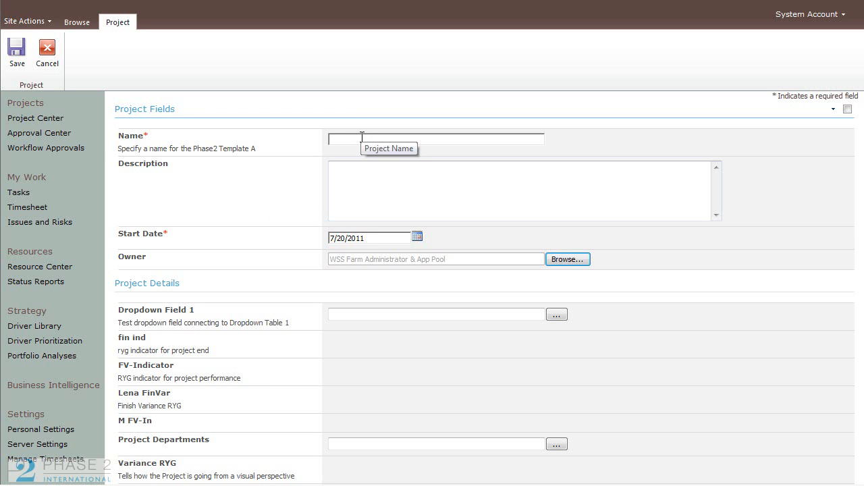